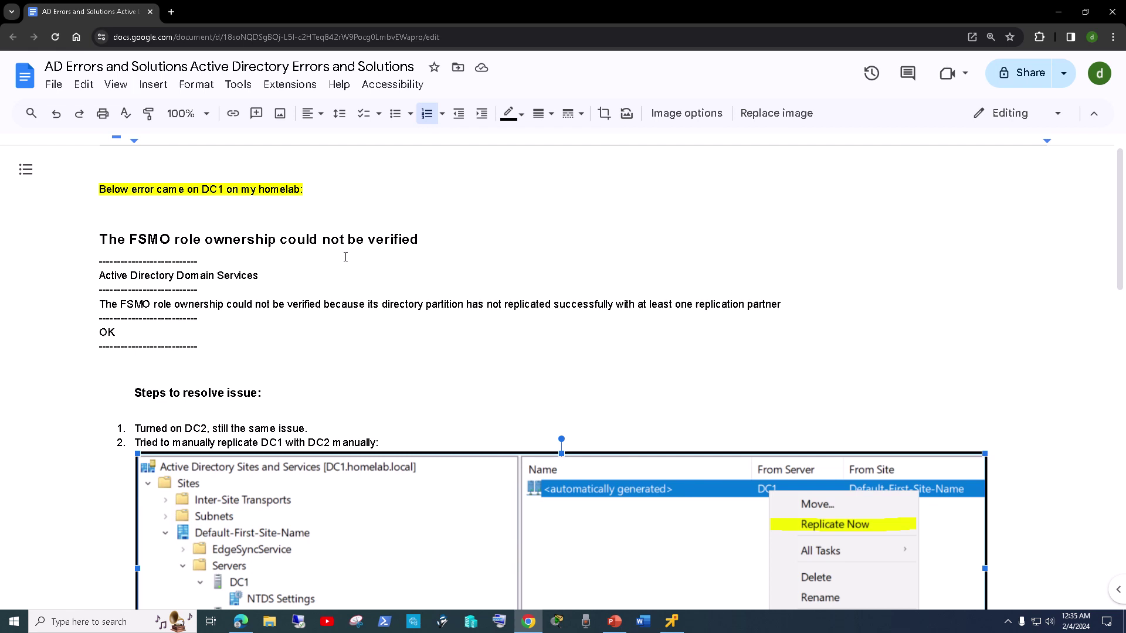
Scroll the notes and select the FSMO role ownership error heading and message block.
{"action": "scroll", "coordinate": [340, 275], "scroll_direction": "down", "scroll_amount": 2}
{"action": "scroll", "coordinate": [332, 302], "scroll_direction": "up", "scroll_amount": 2}
{"action": "left_click", "coordinate": [108, 254]}
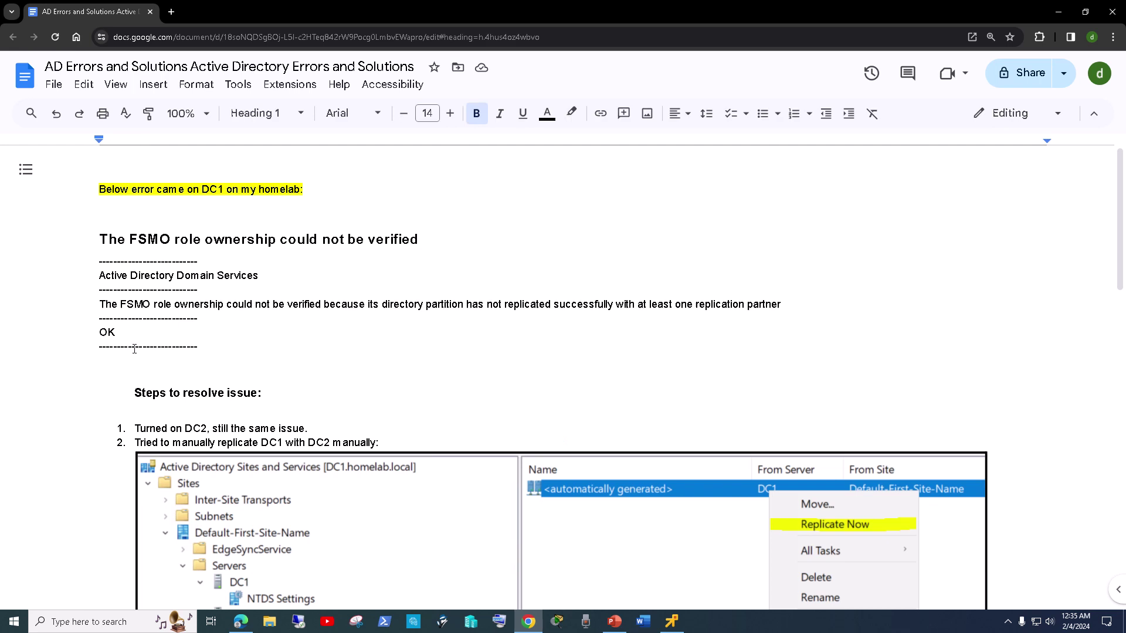
{"action": "left_click", "coordinate": [205, 346], "text": "shift"}
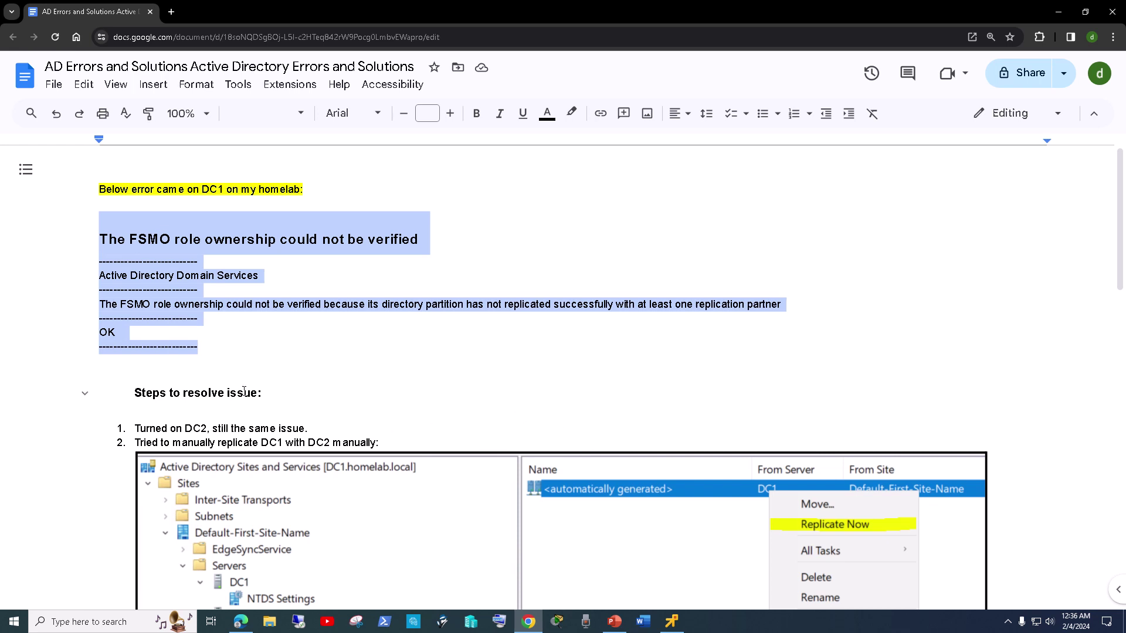
Reselect the FSMO error block and bring the domain controller's remote console forward.
{"action": "left_click", "coordinate": [99, 239]}
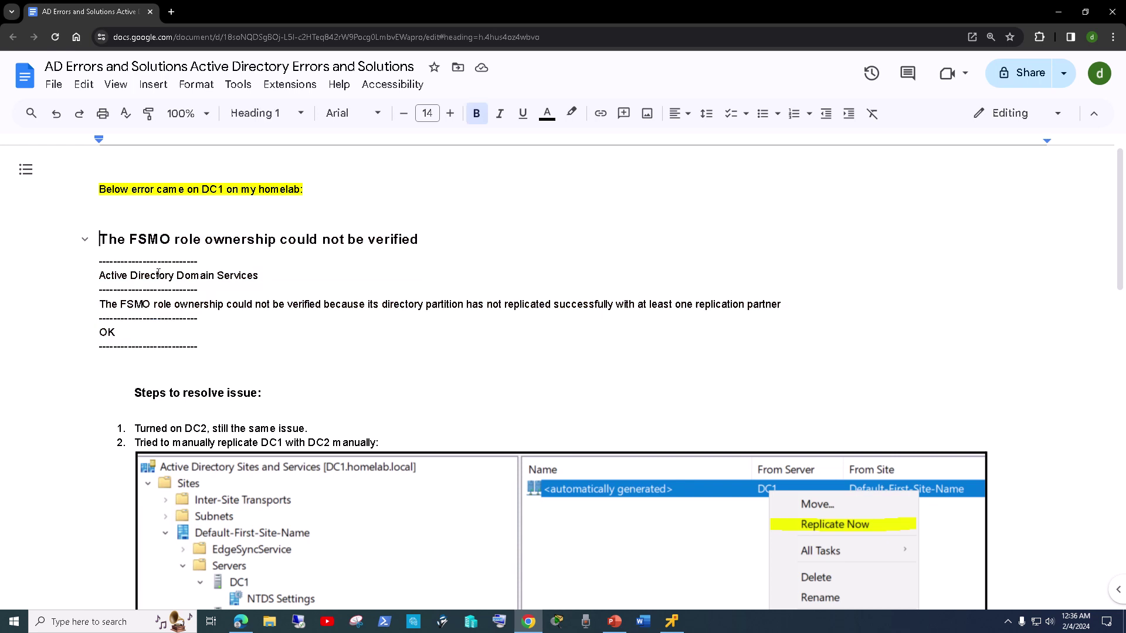
{"action": "left_click", "coordinate": [210, 352], "text": "shift"}
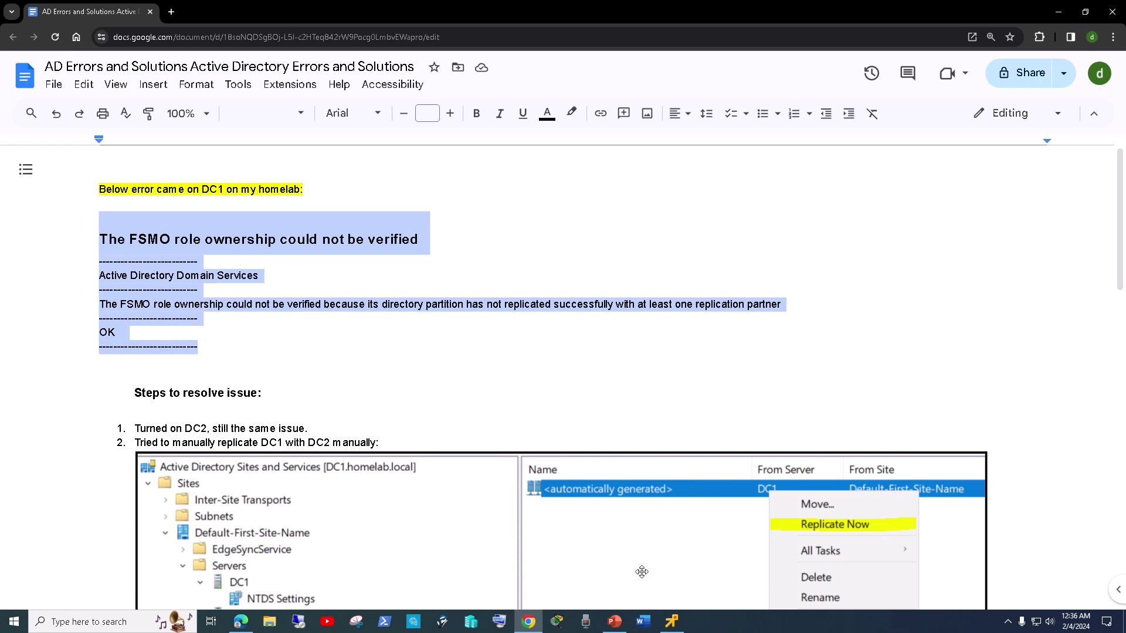
{"action": "left_click", "coordinate": [671, 622]}
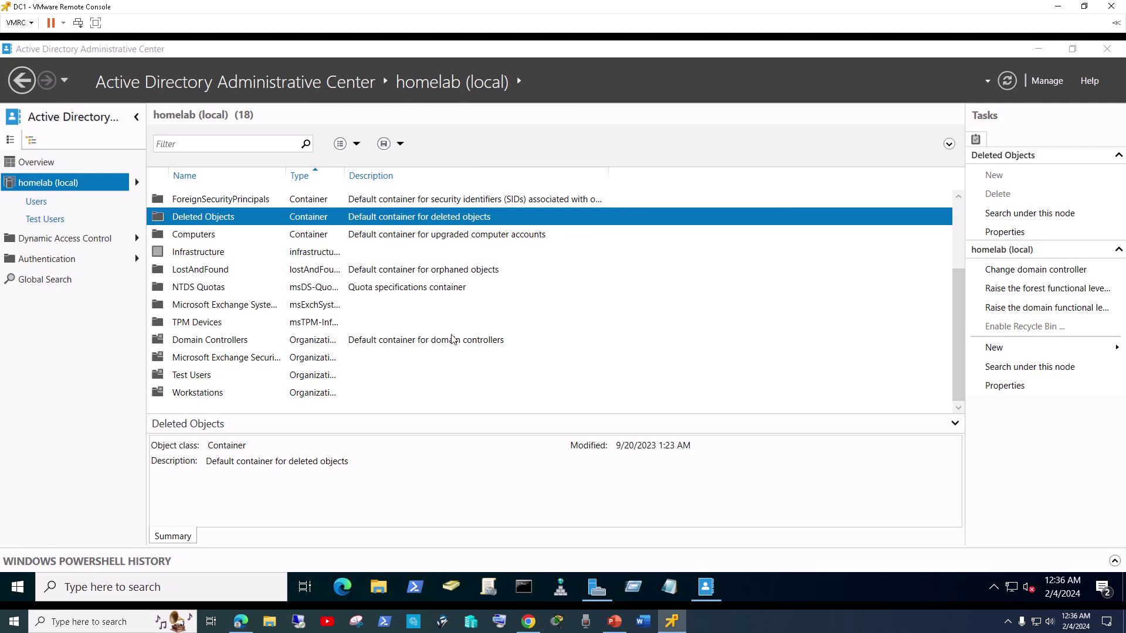
Close Active Directory Administrative Center and Server Manager on DC1 to reveal the desktop.
{"action": "scroll", "coordinate": [453, 339], "scroll_direction": "up", "scroll_amount": 2}
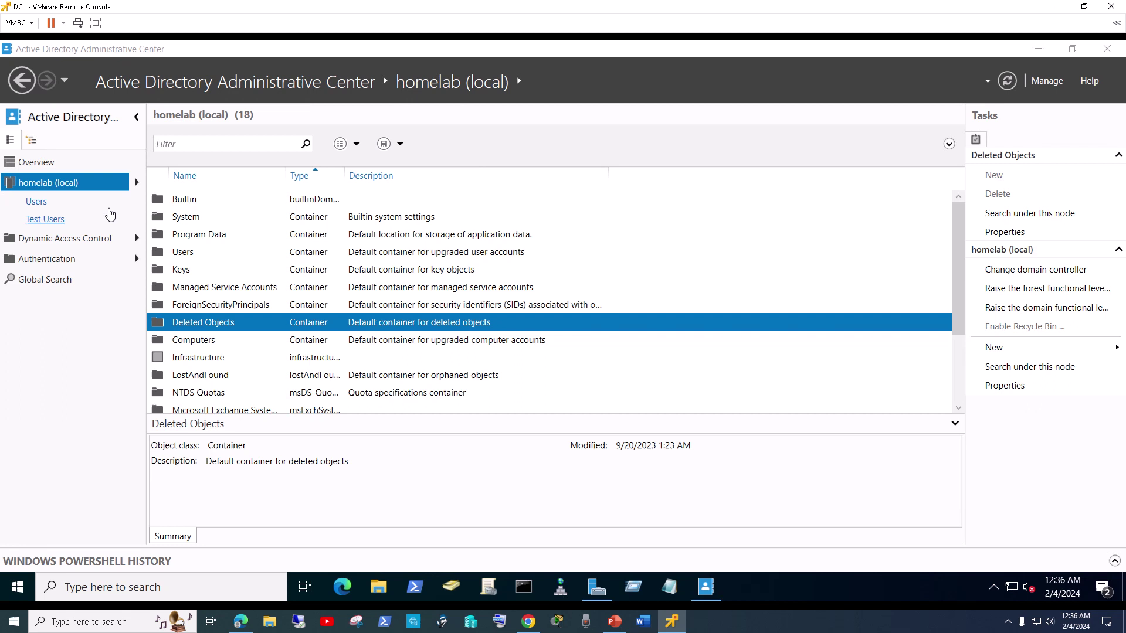
{"action": "left_click", "coordinate": [1107, 48]}
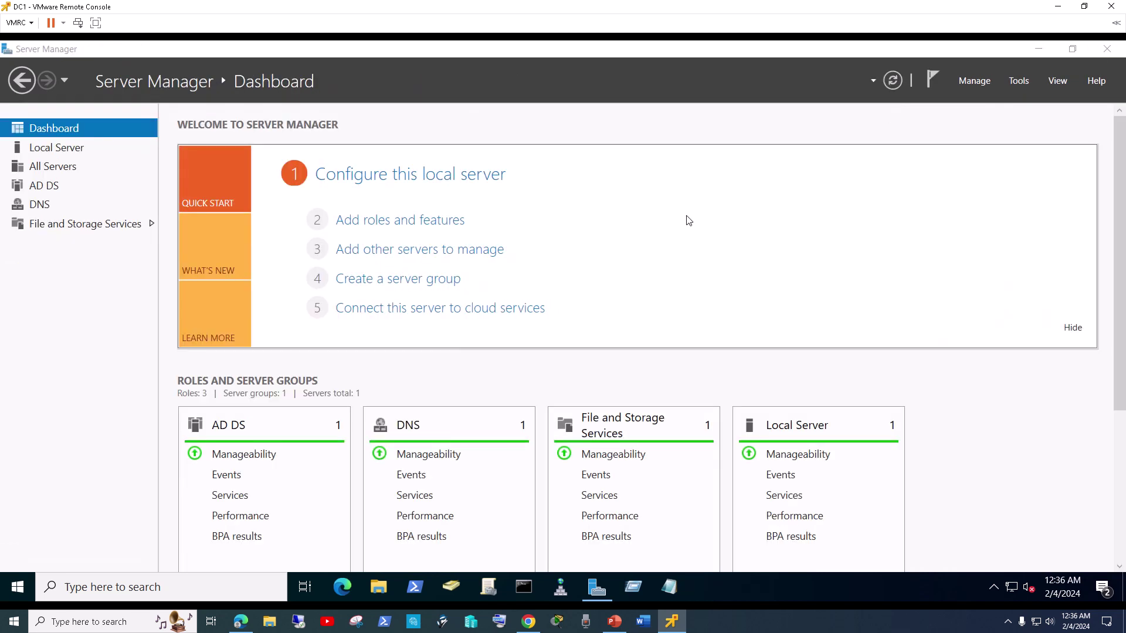
{"action": "left_click", "coordinate": [1107, 49]}
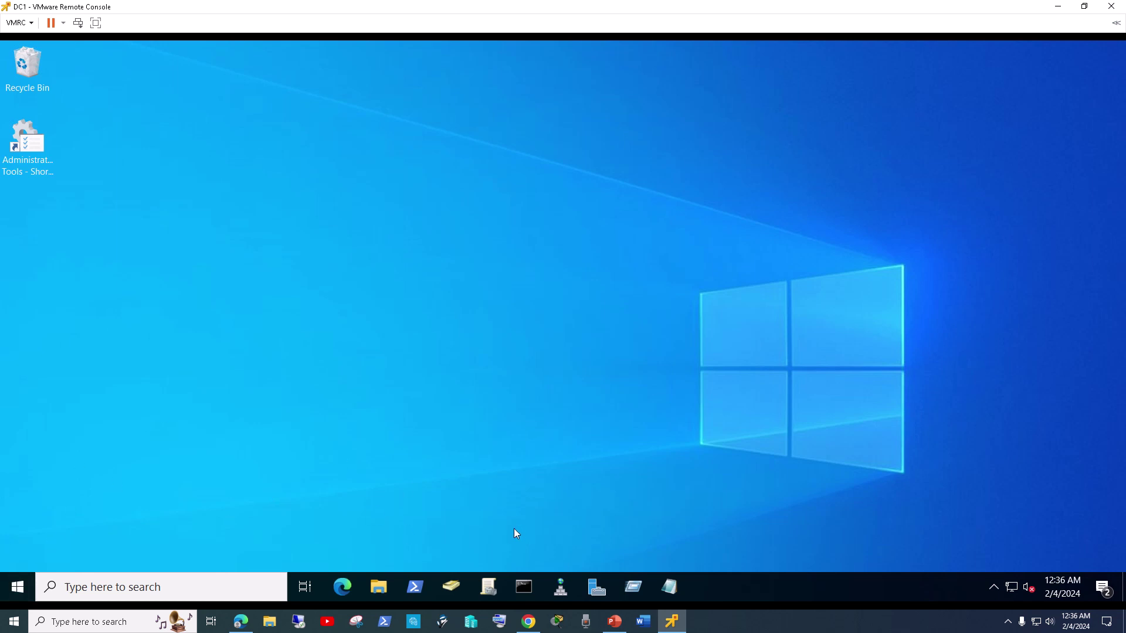
Search 'server' to reopen Server Manager, then launch Active Directory Administrative Center from Tools.
{"action": "left_click", "coordinate": [208, 589]}
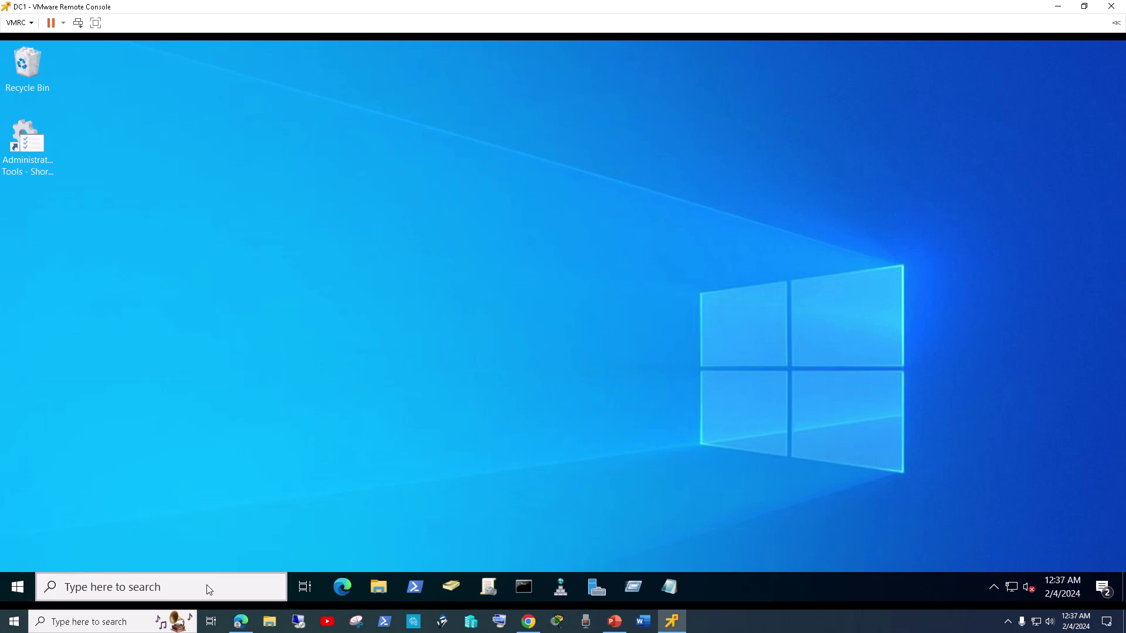
{"action": "type", "text": "server"}
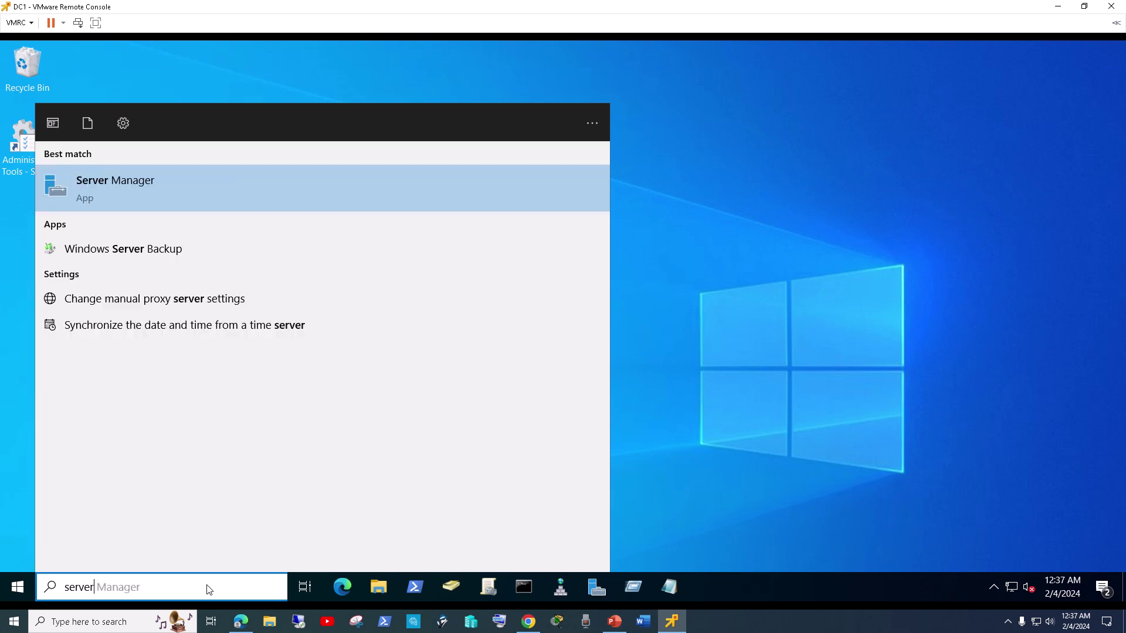
{"action": "left_click", "coordinate": [133, 181]}
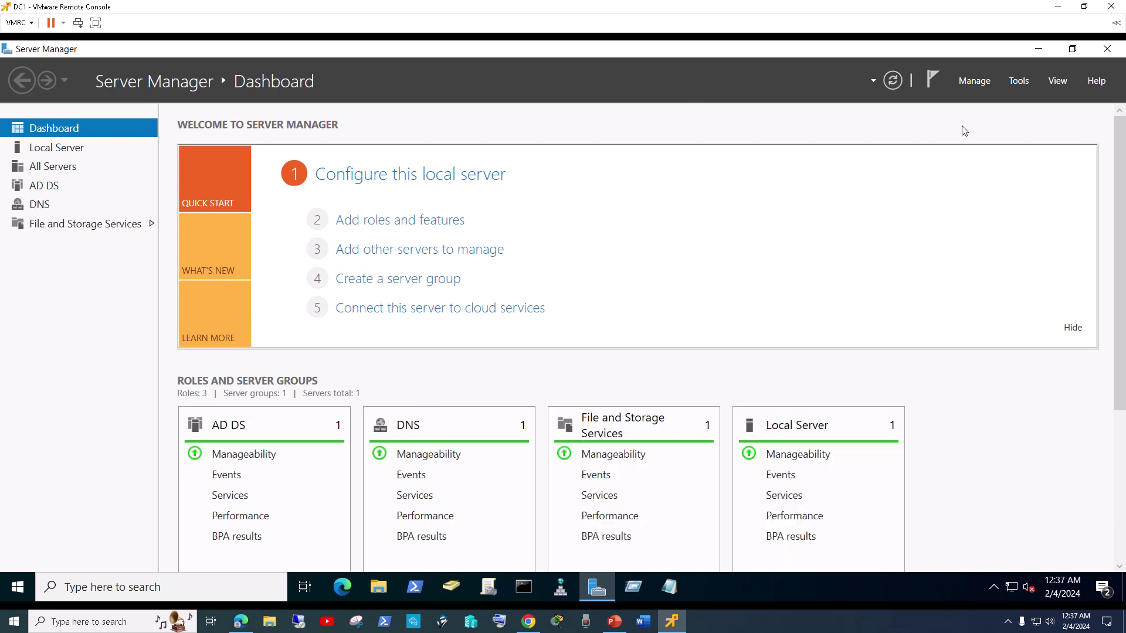
{"action": "left_click", "coordinate": [1019, 82]}
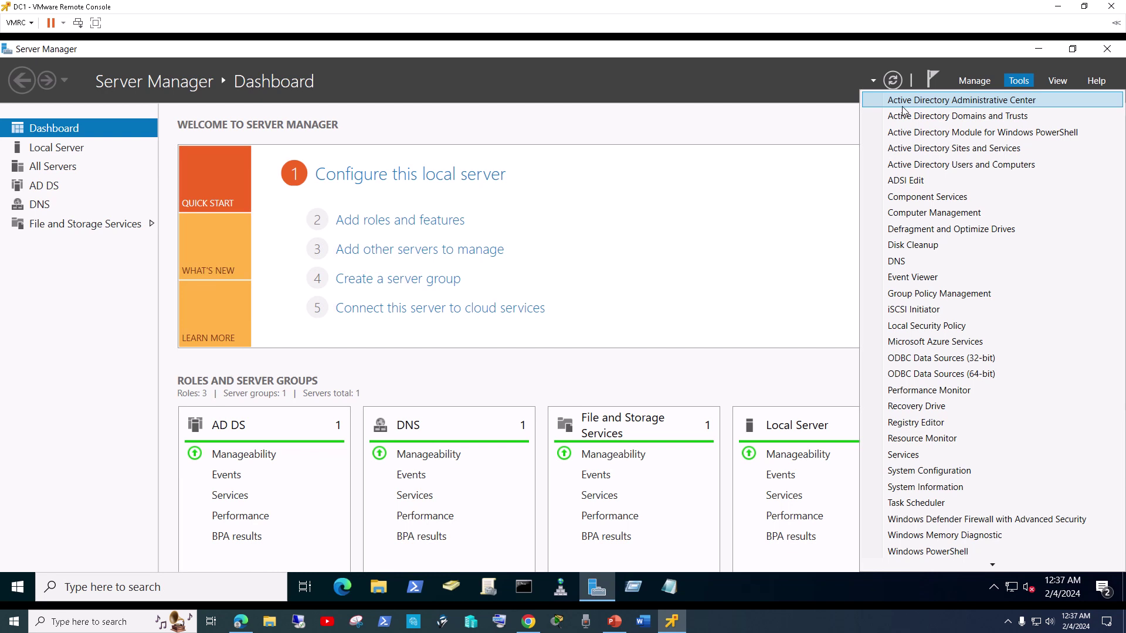
{"action": "left_click", "coordinate": [992, 104]}
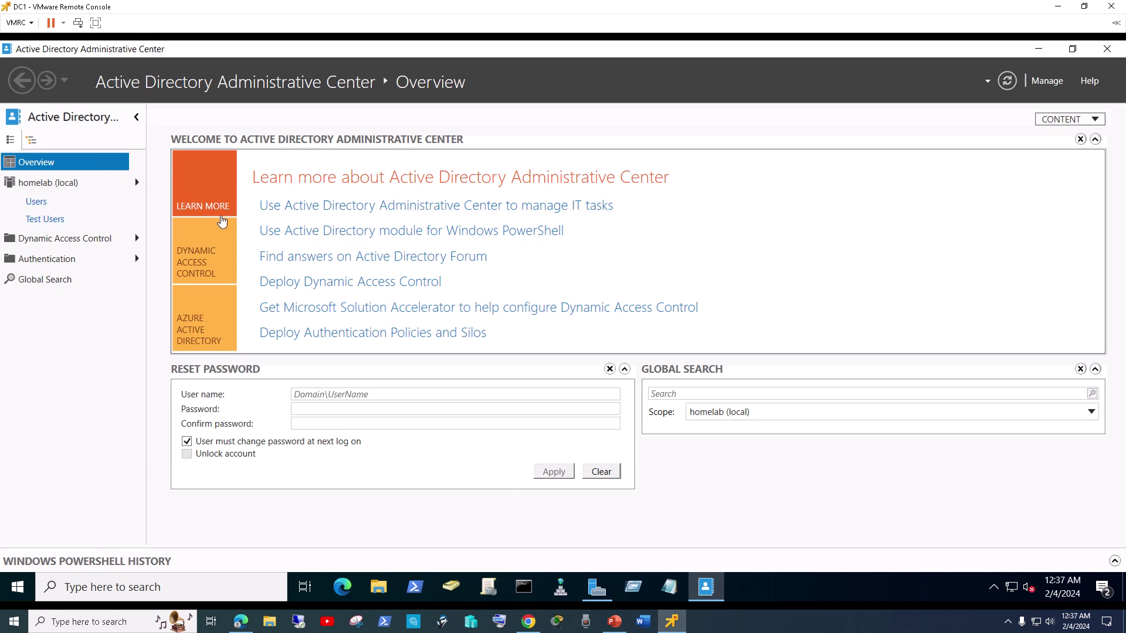
Select the homelab (local) domain to list its 18 containers and review the Tasks pane.
{"action": "mouse_move", "coordinate": [62, 189]}
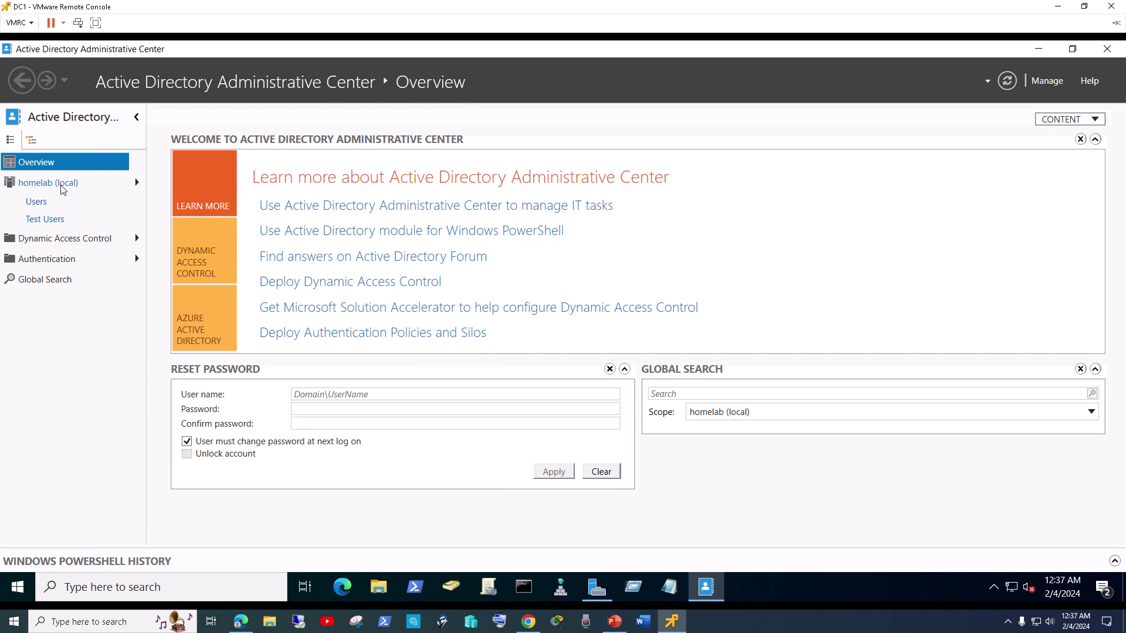
{"action": "left_click", "coordinate": [63, 189]}
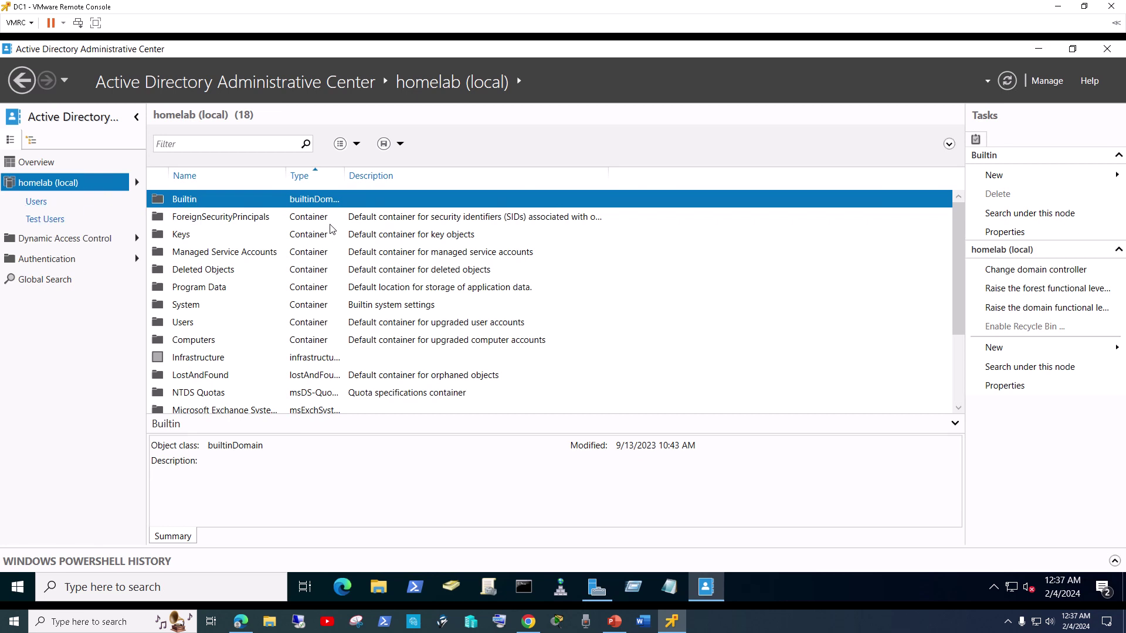
{"action": "left_click", "coordinate": [985, 310]}
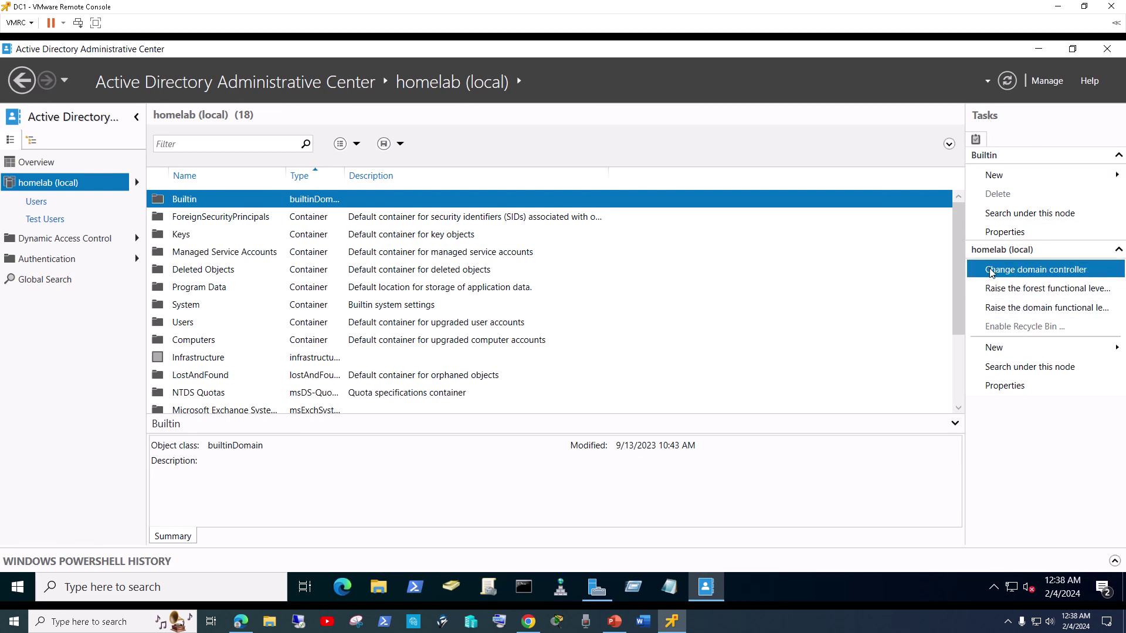
{"action": "left_click", "coordinate": [1006, 252]}
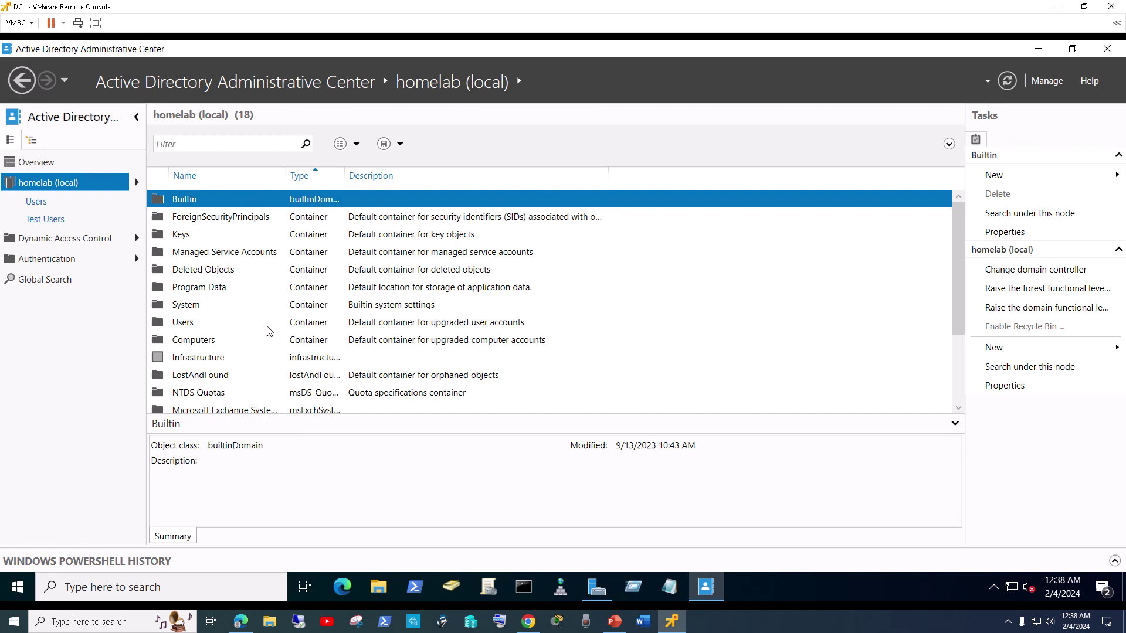
Open Deleted Objects to confirm it is empty, then minimise the window to Server Manager.
{"action": "left_click", "coordinate": [202, 272]}
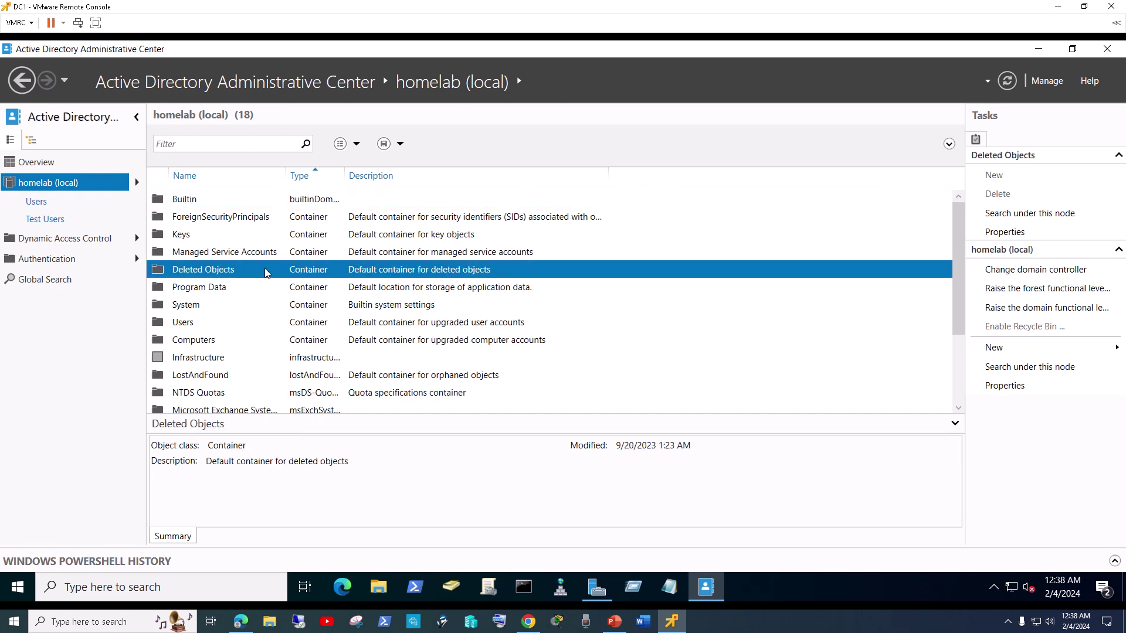
{"action": "double_click", "coordinate": [324, 273]}
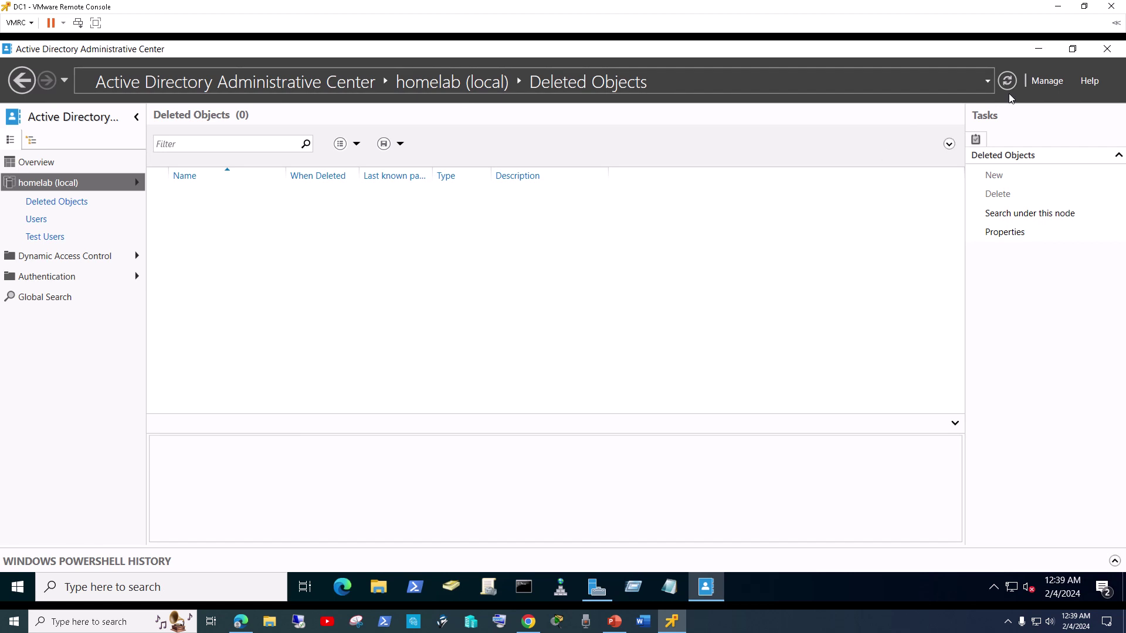
{"action": "left_click", "coordinate": [1041, 49]}
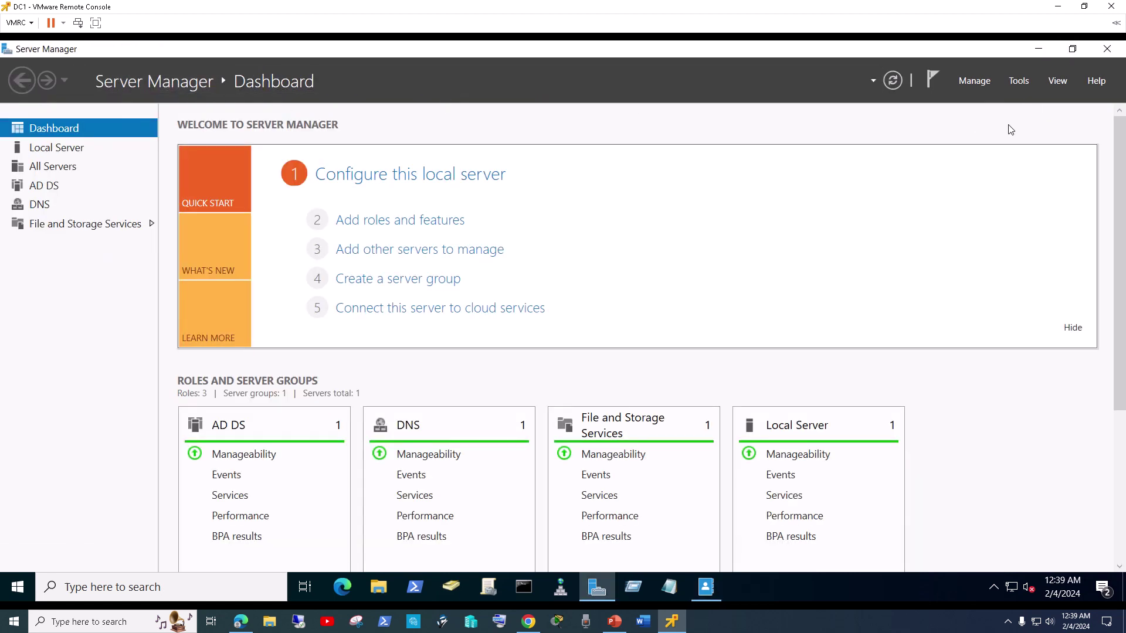
Launch Active Directory Users and Computers from Server Manager's Tools menu.
{"action": "left_click", "coordinate": [1017, 82]}
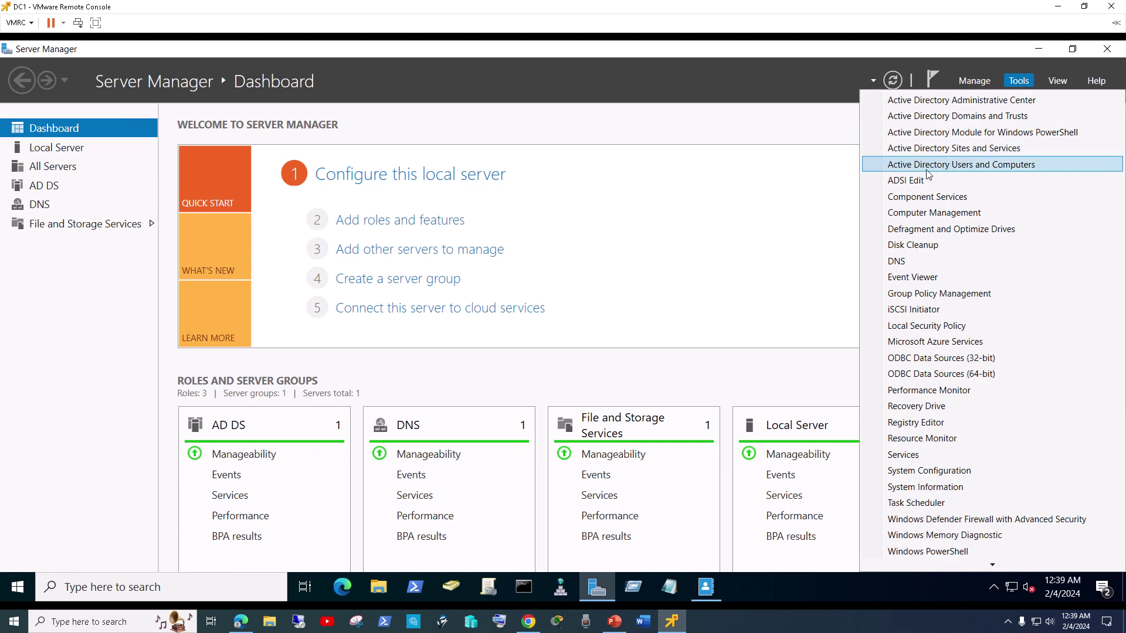
{"action": "left_click", "coordinate": [1016, 168]}
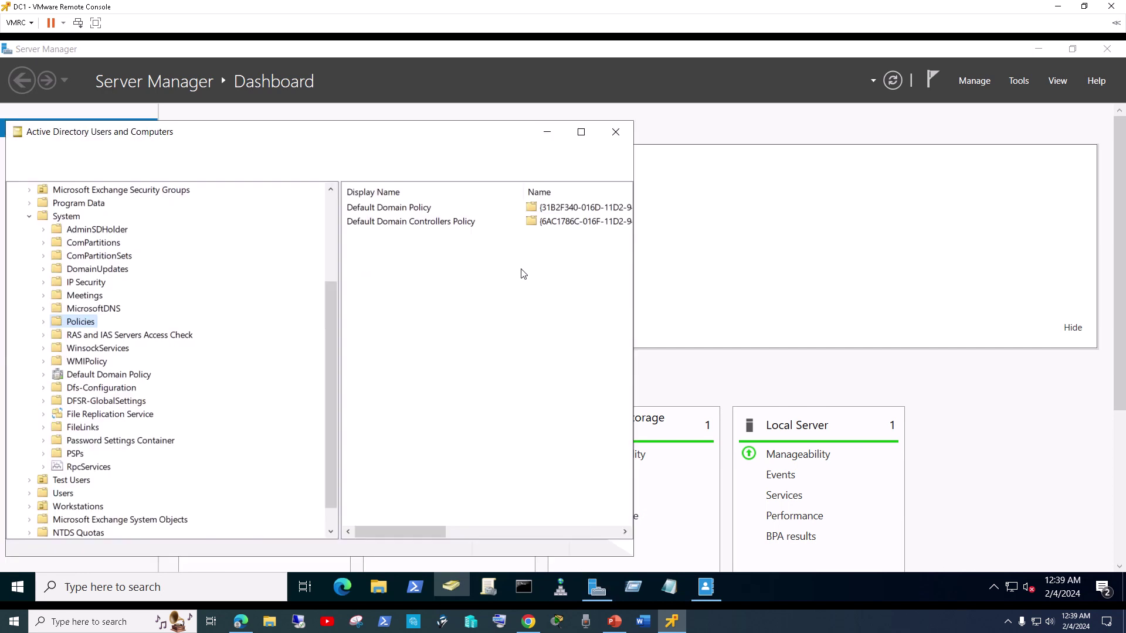
Maximise the console, collapse System, open Test Users, and bring up Test User's context menu.
{"action": "left_click", "coordinate": [581, 132]}
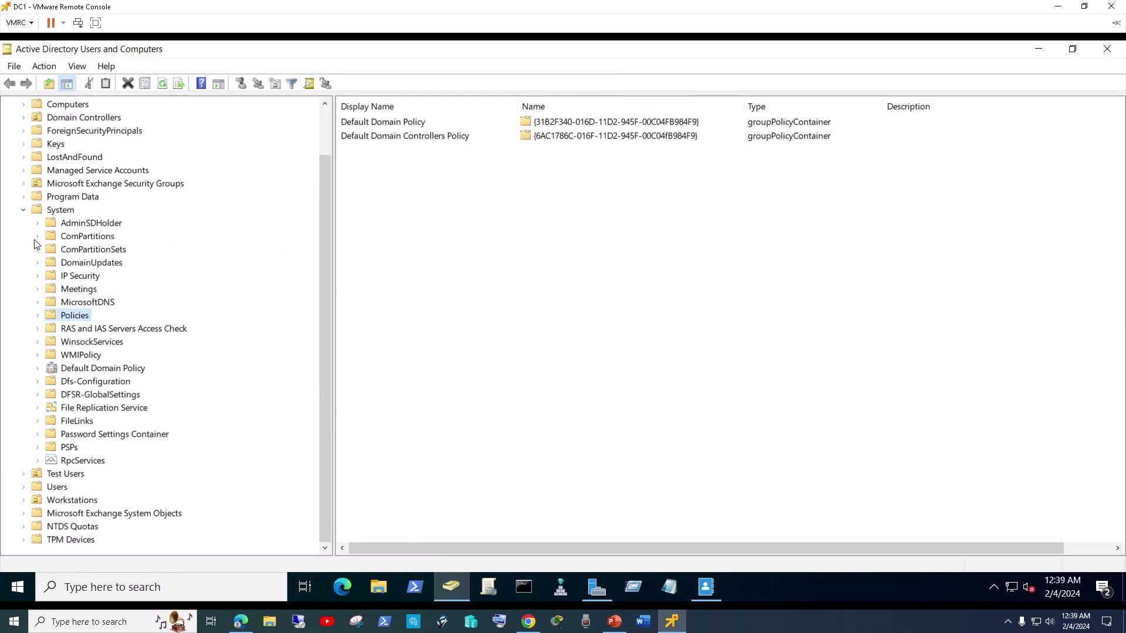
{"action": "left_click", "coordinate": [24, 209]}
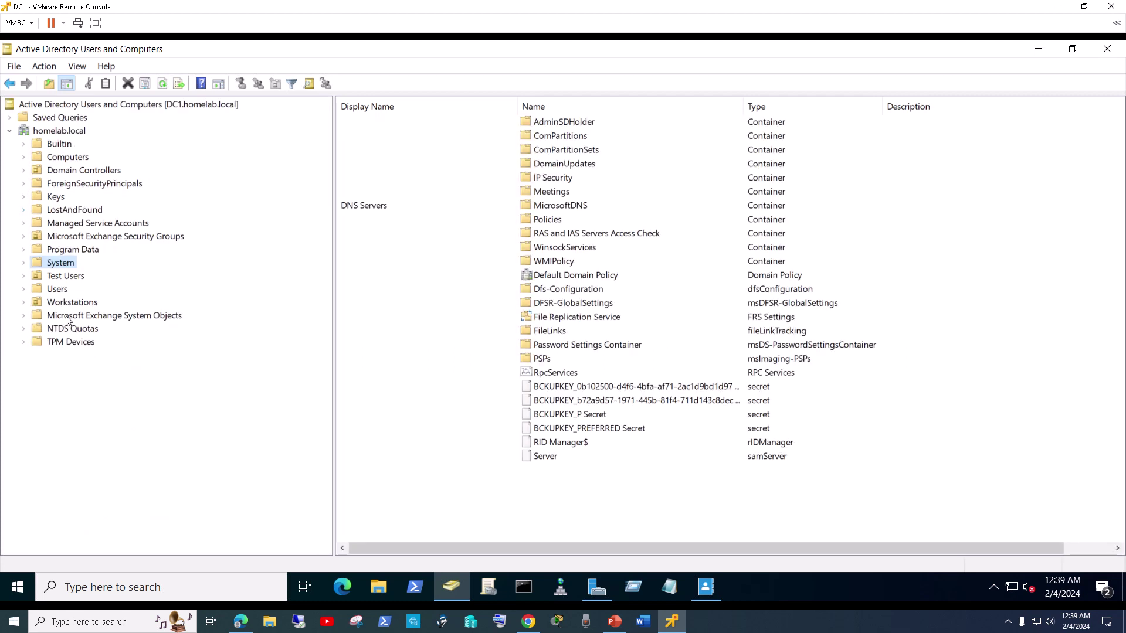
{"action": "left_click", "coordinate": [65, 276]}
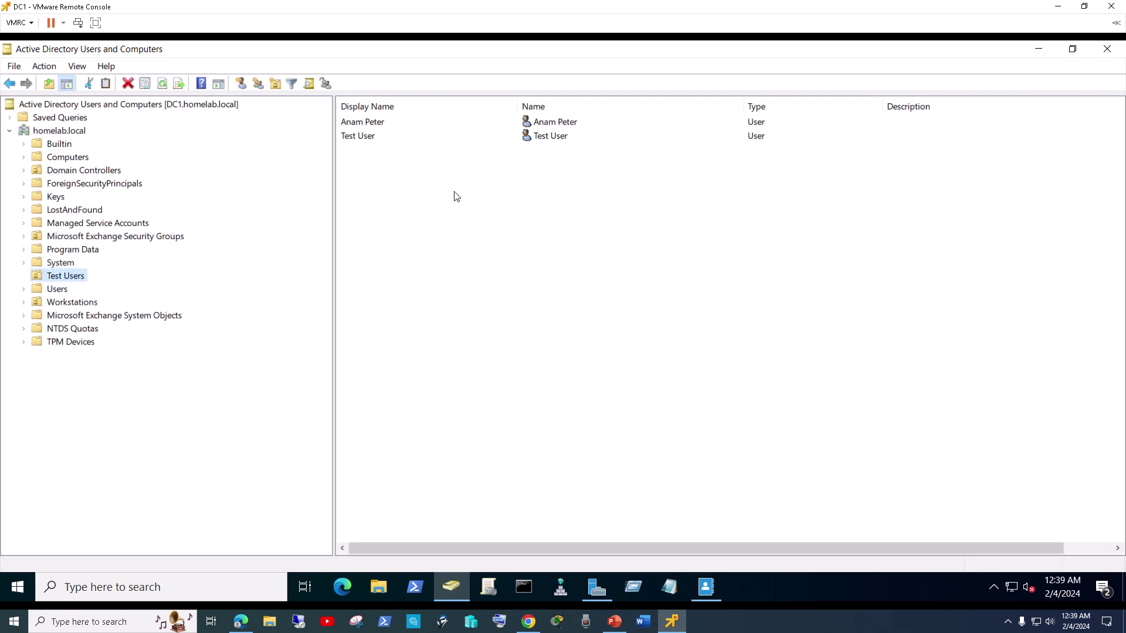
{"action": "scroll", "coordinate": [374, 174], "scroll_direction": "right", "scroll_amount": 1}
{"action": "scroll", "coordinate": [351, 164], "scroll_direction": "left", "scroll_amount": 1}
{"action": "left_click", "coordinate": [366, 140]}
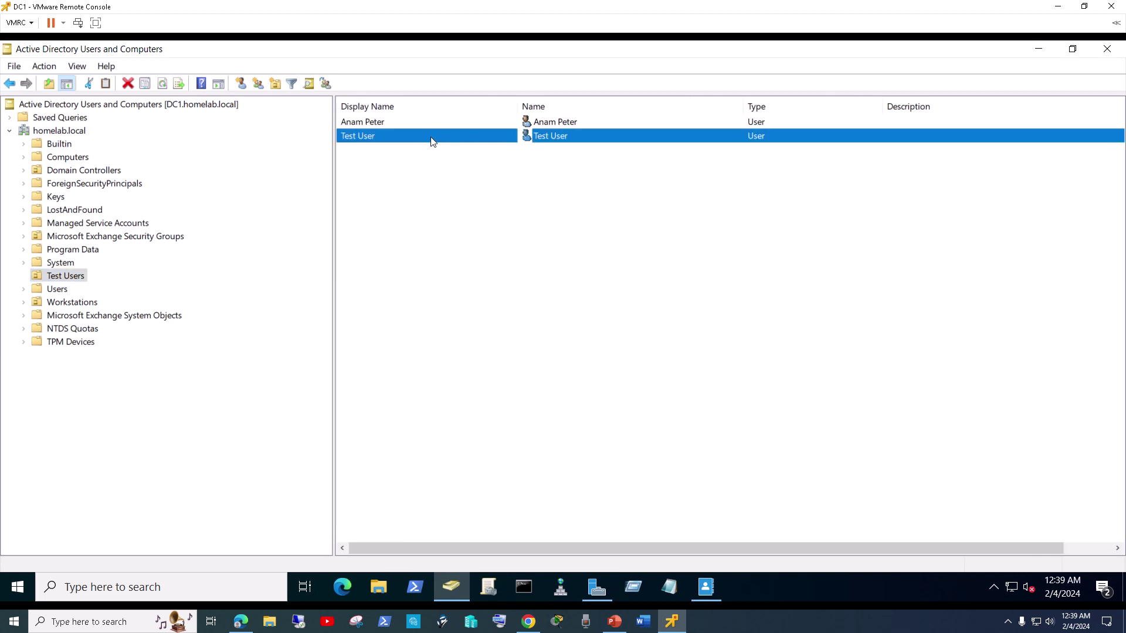
{"action": "right_click", "coordinate": [437, 143]}
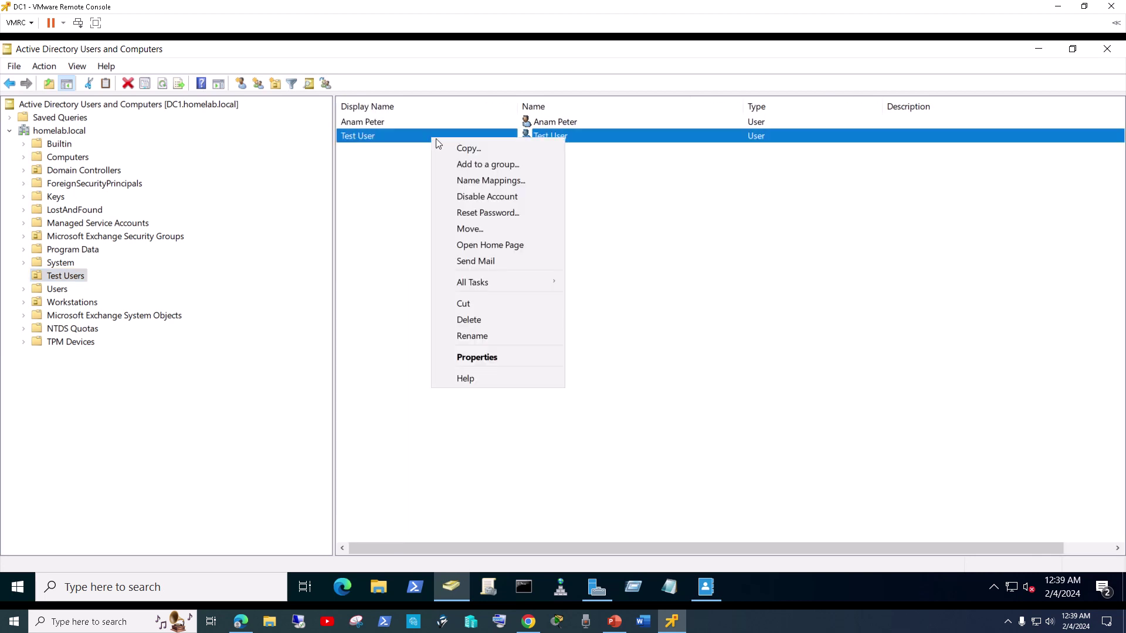
Delete the Test User account, confirm with Yes, and minimize the console.
{"action": "left_click", "coordinate": [480, 322]}
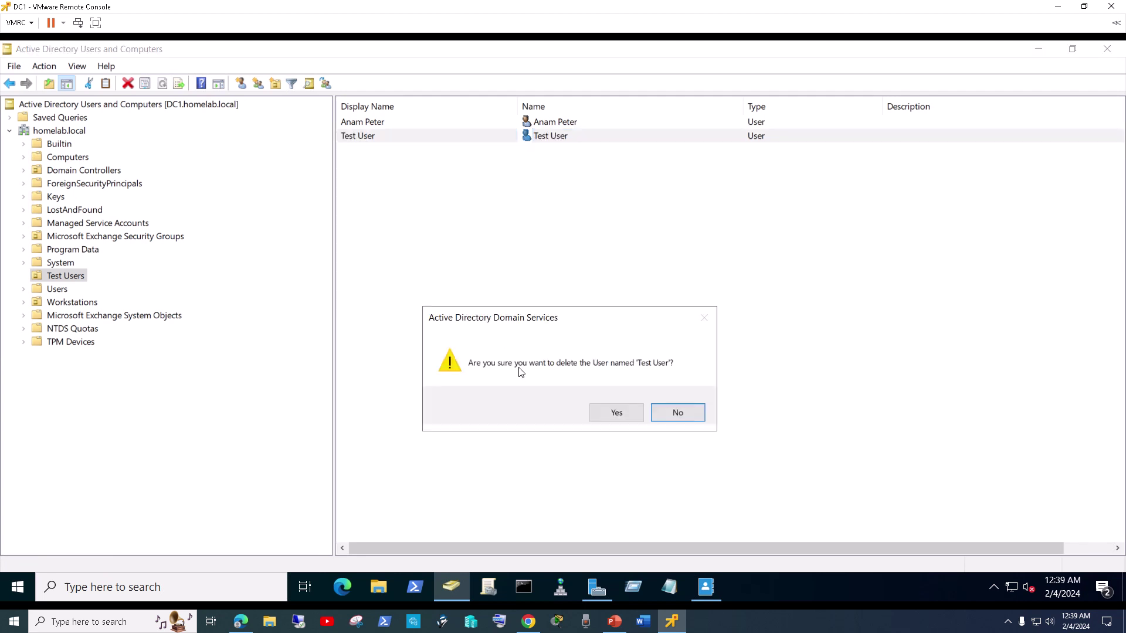
{"action": "left_click", "coordinate": [616, 413]}
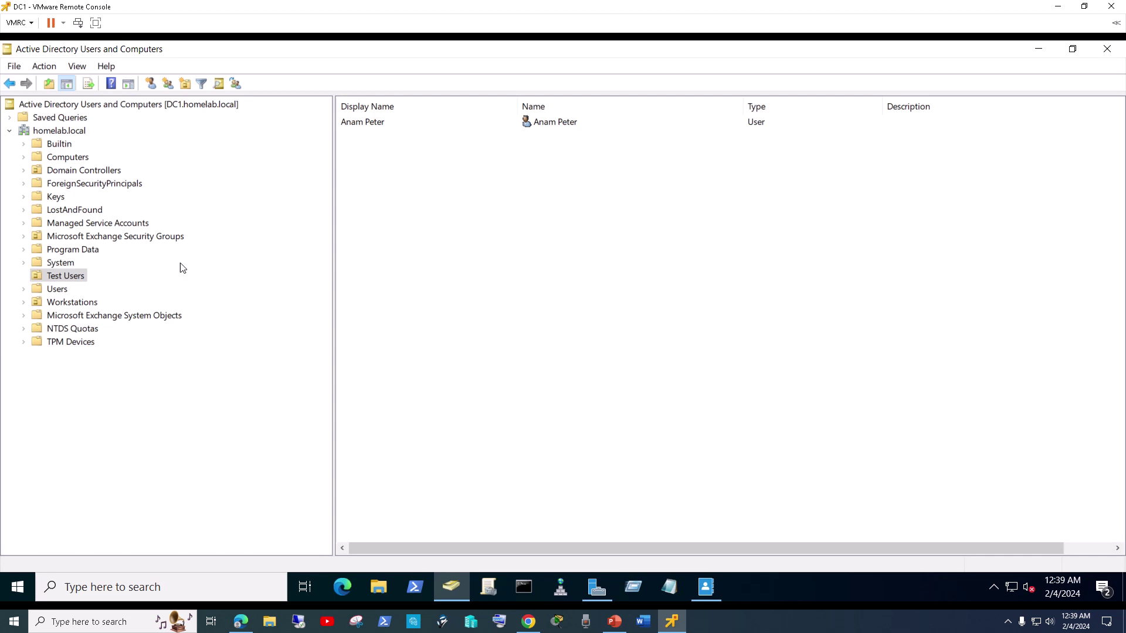
{"action": "left_click", "coordinate": [1038, 49]}
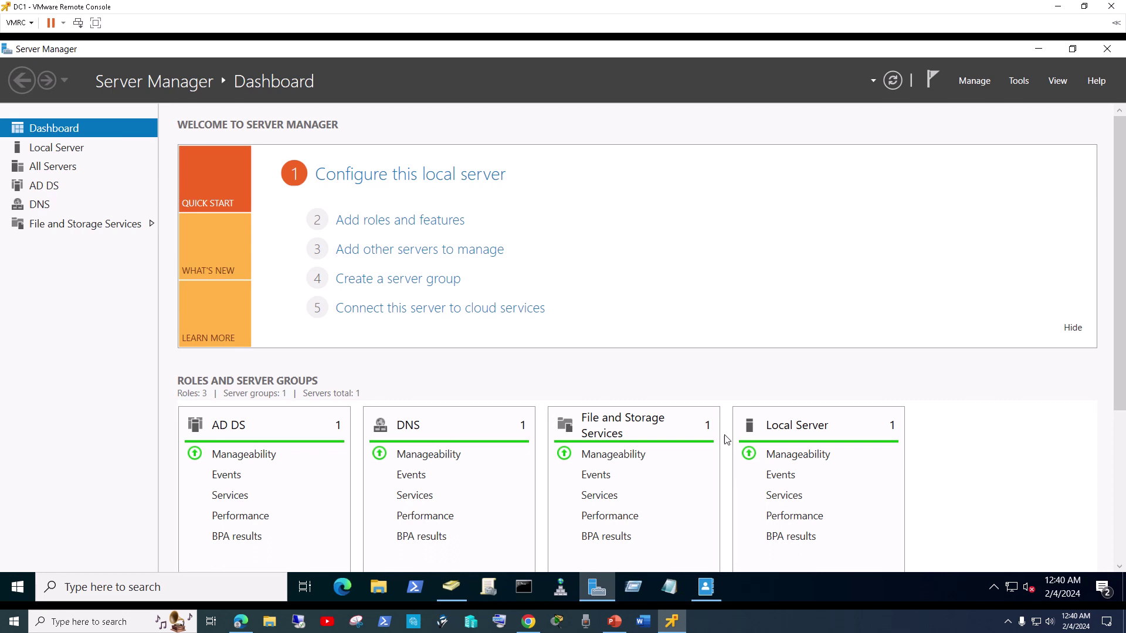
Bring ADAC forward, refresh Deleted Objects twice, and widen the When Deleted column.
{"action": "left_click", "coordinate": [704, 580]}
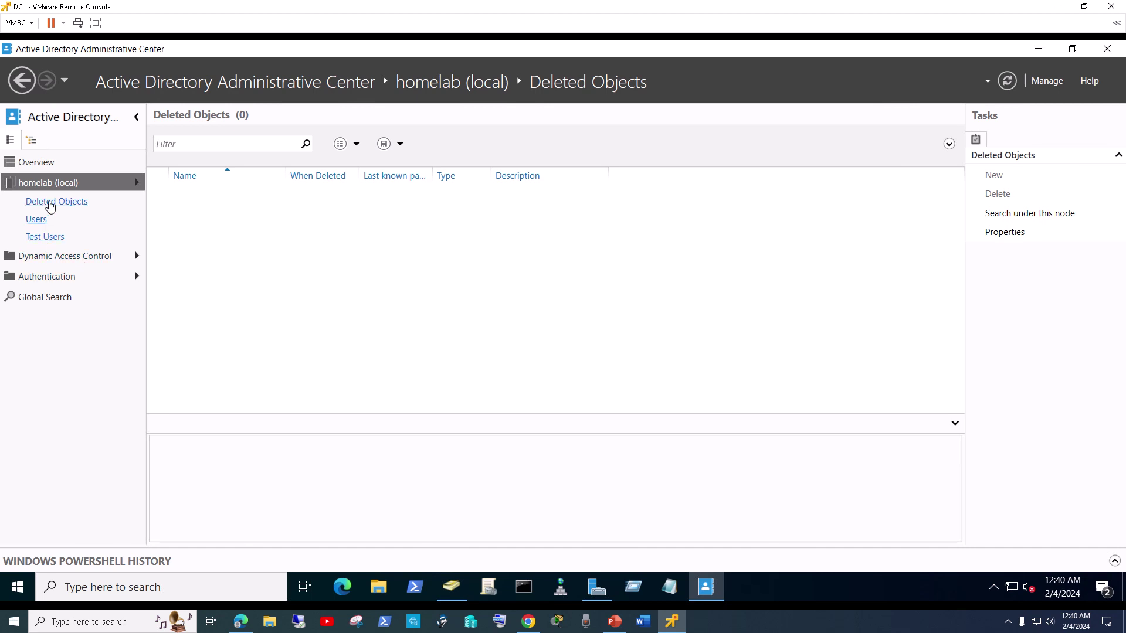
{"action": "left_click", "coordinate": [1007, 80]}
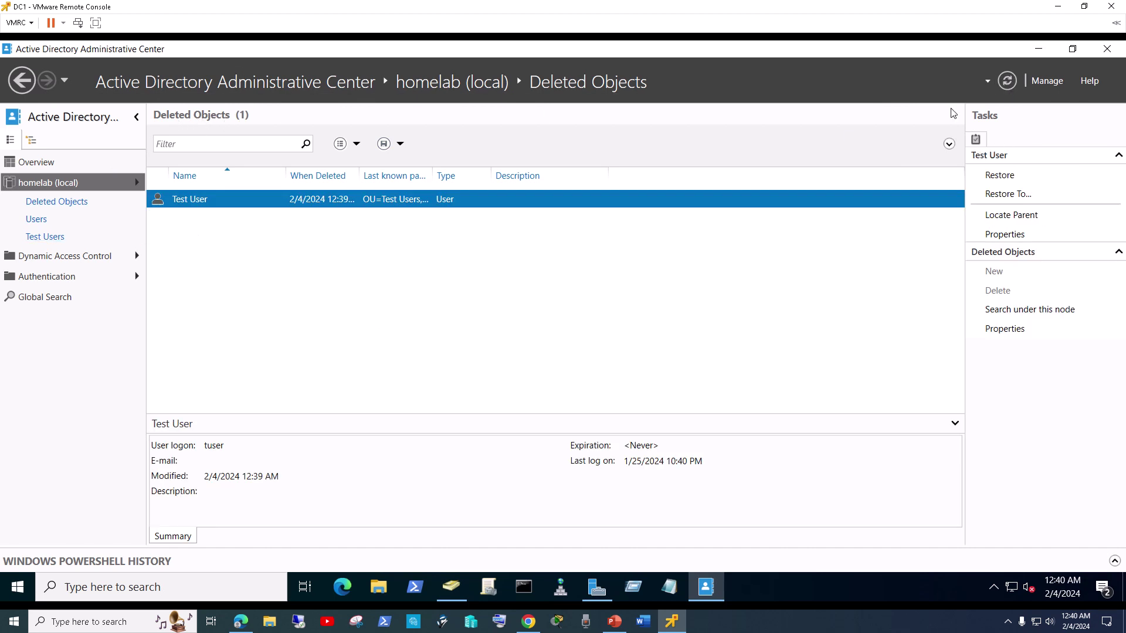
{"action": "left_click", "coordinate": [1006, 86]}
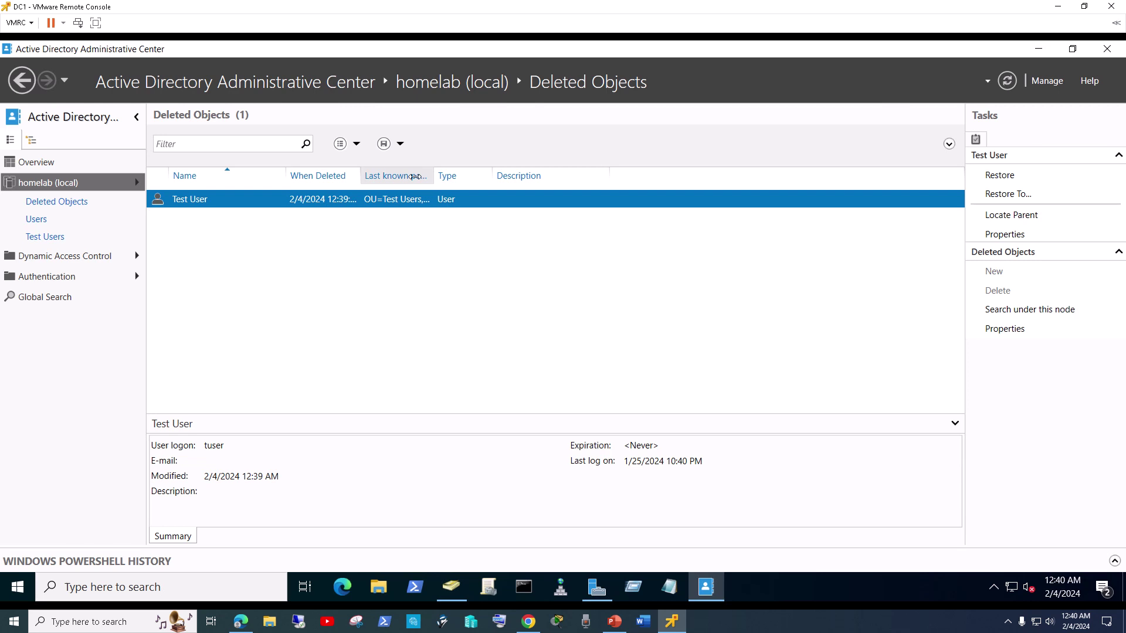
{"action": "left_click_drag", "start_coordinate": [359, 175], "coordinate": [432, 175]}
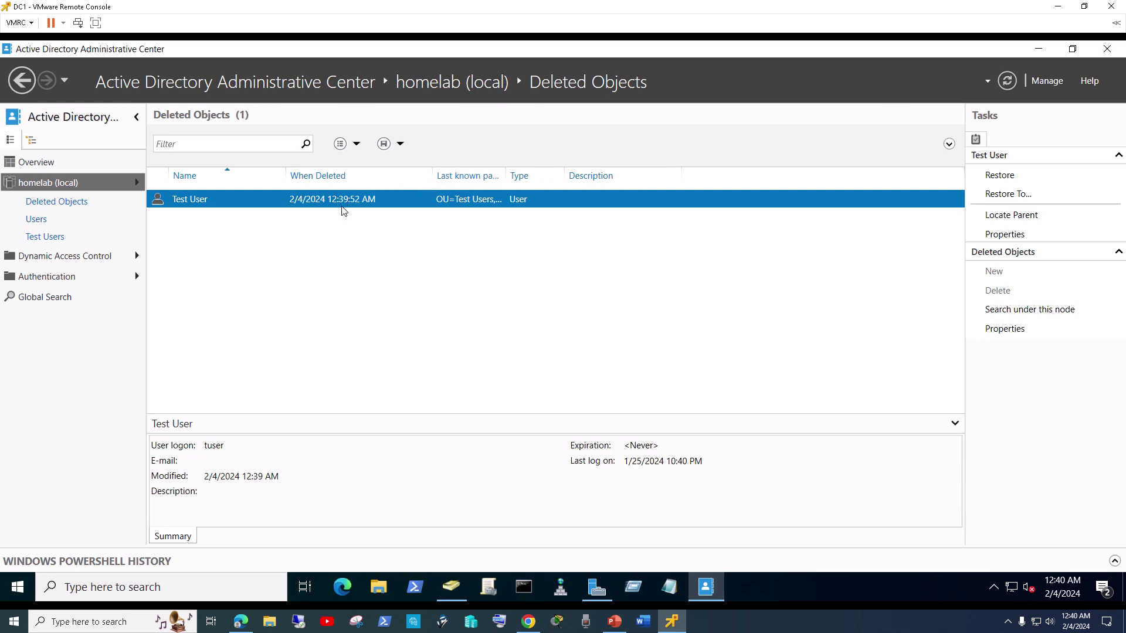
Restore Test User from the Recycle Bin and return to Users and Computers.
{"action": "right_click", "coordinate": [193, 200]}
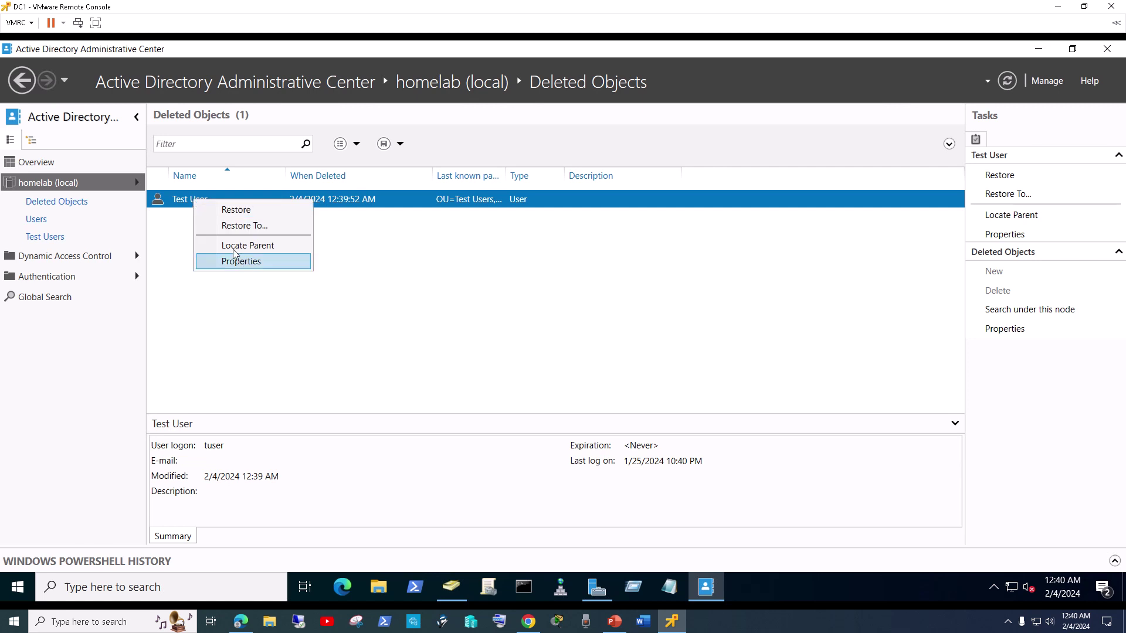
{"action": "left_click", "coordinate": [238, 210]}
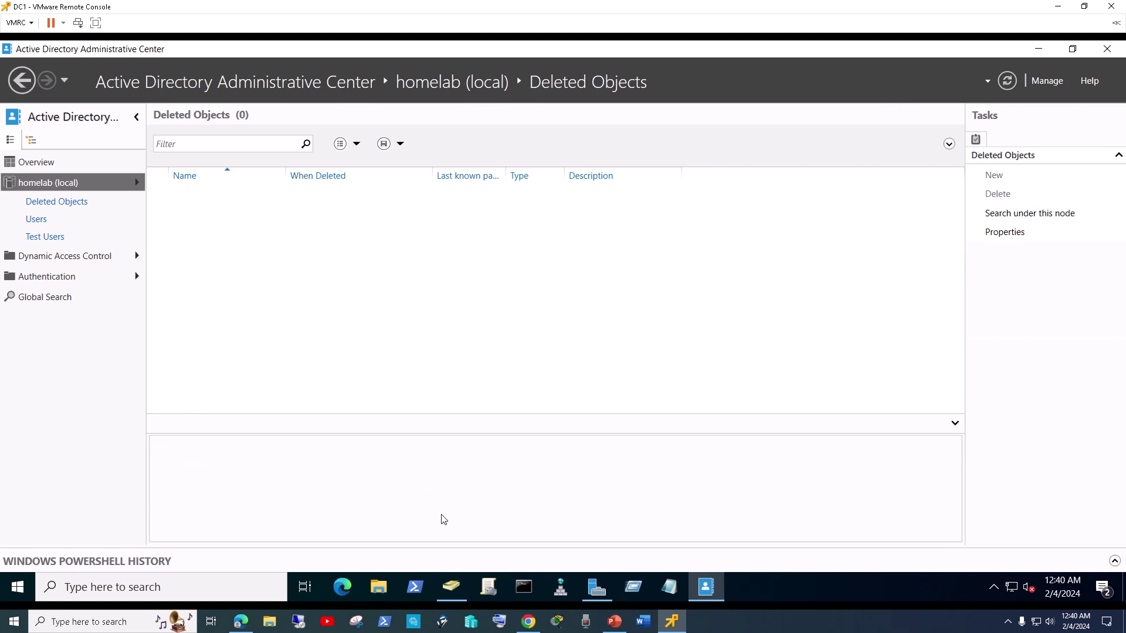
{"action": "left_click", "coordinate": [450, 587]}
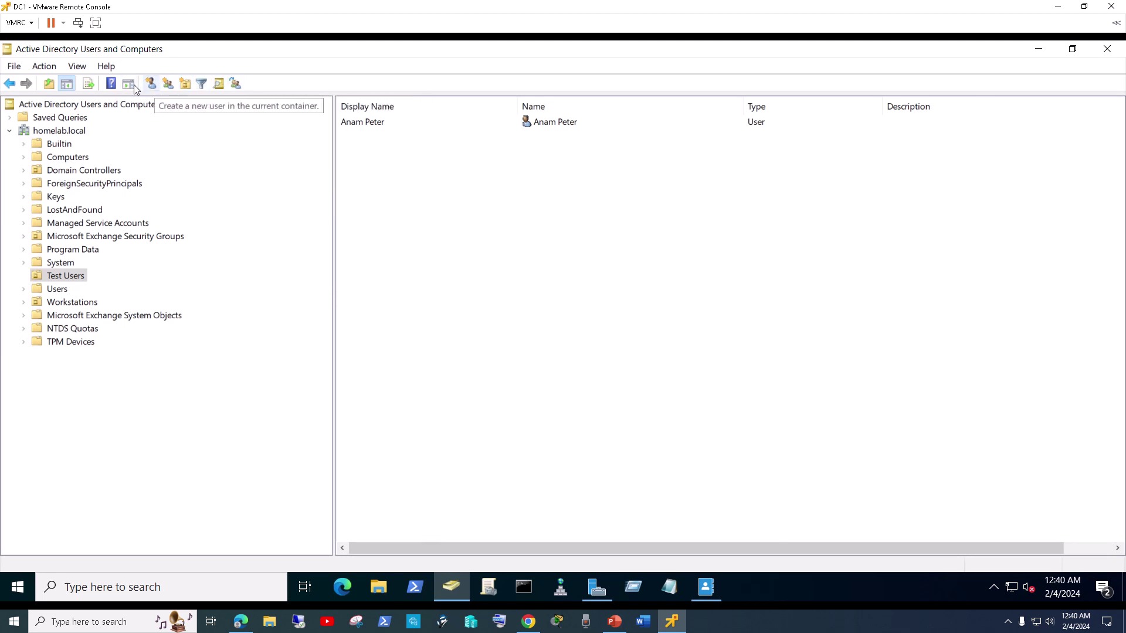
Browse the View menu, then open and refresh the Users container listing.
{"action": "left_click", "coordinate": [82, 70]}
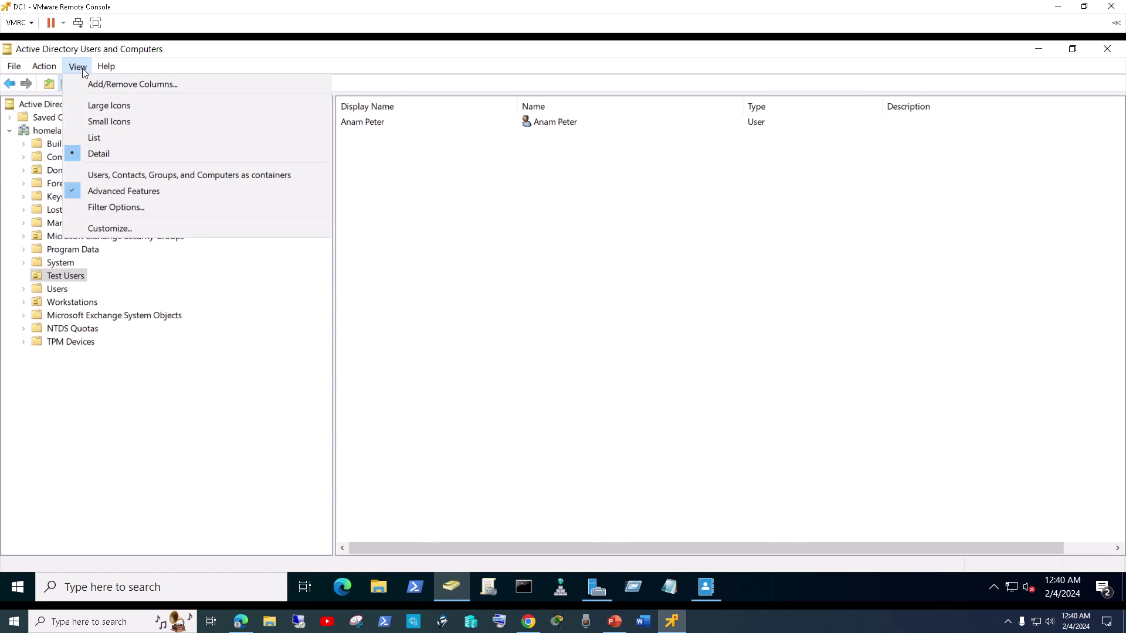
{"action": "mouse_move", "coordinate": [48, 72]}
{"action": "mouse_move", "coordinate": [99, 72]}
{"action": "left_click", "coordinate": [357, 196]}
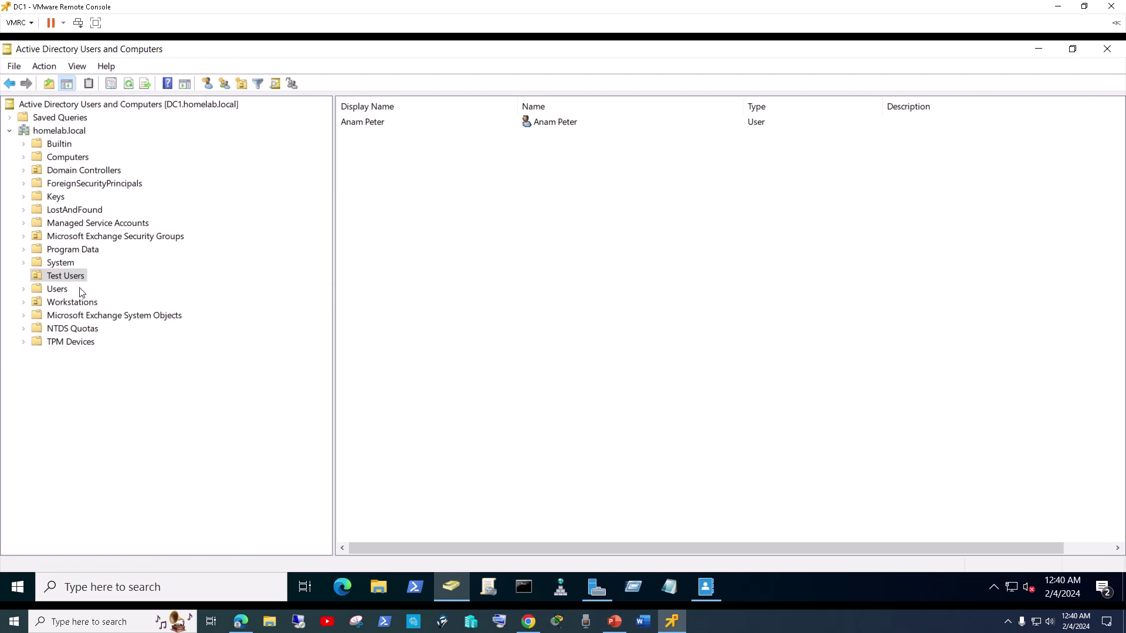
{"action": "left_click", "coordinate": [58, 289]}
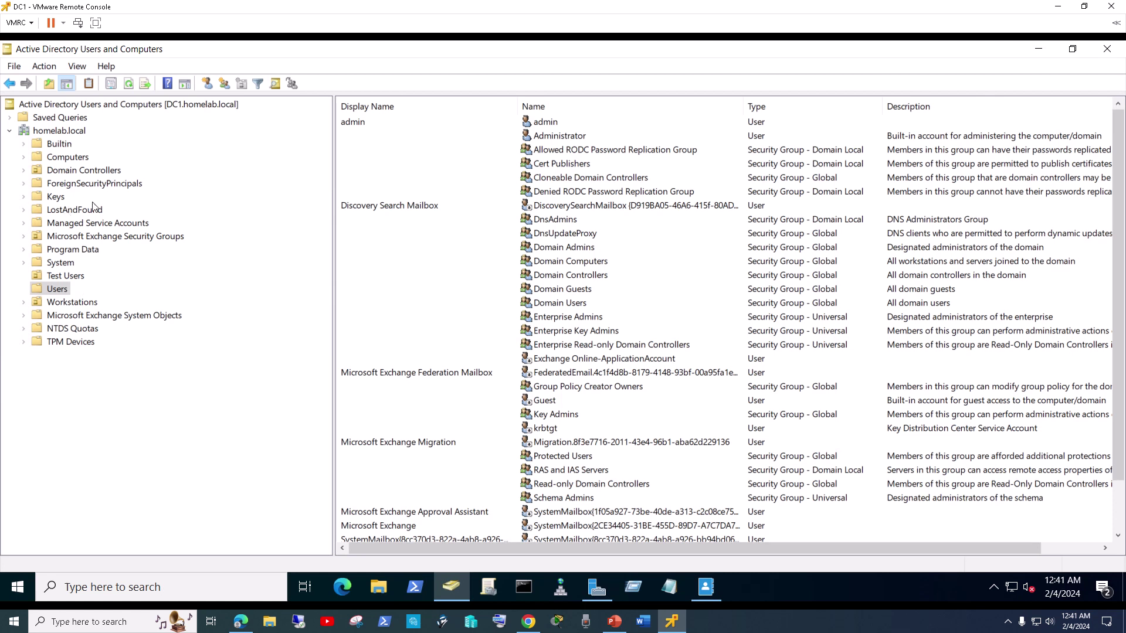
{"action": "left_click", "coordinate": [129, 84]}
Refresh Test Users to show the restored Test User, select it, and close the console.
{"action": "left_click", "coordinate": [68, 278]}
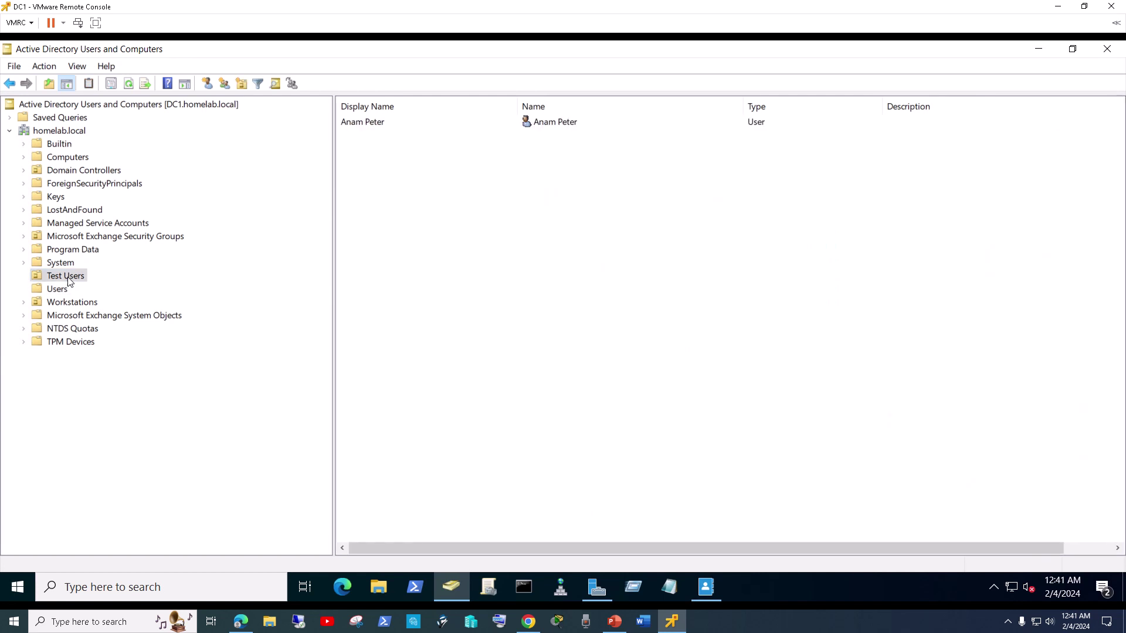
{"action": "right_click", "coordinate": [408, 214]}
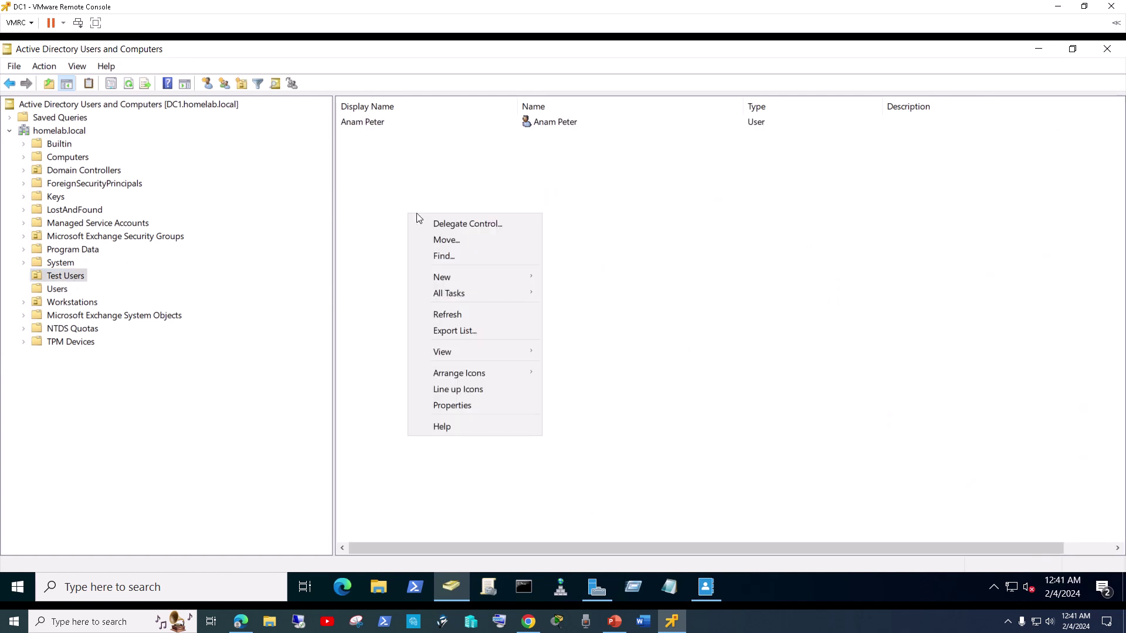
{"action": "left_click", "coordinate": [457, 316]}
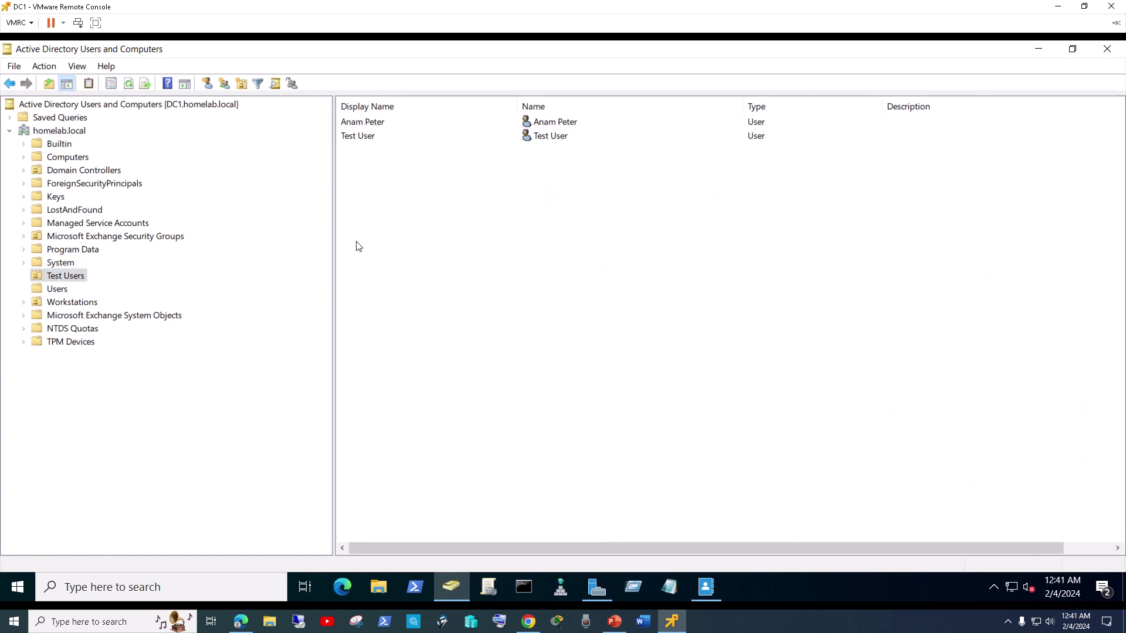
{"action": "right_click", "coordinate": [513, 191]}
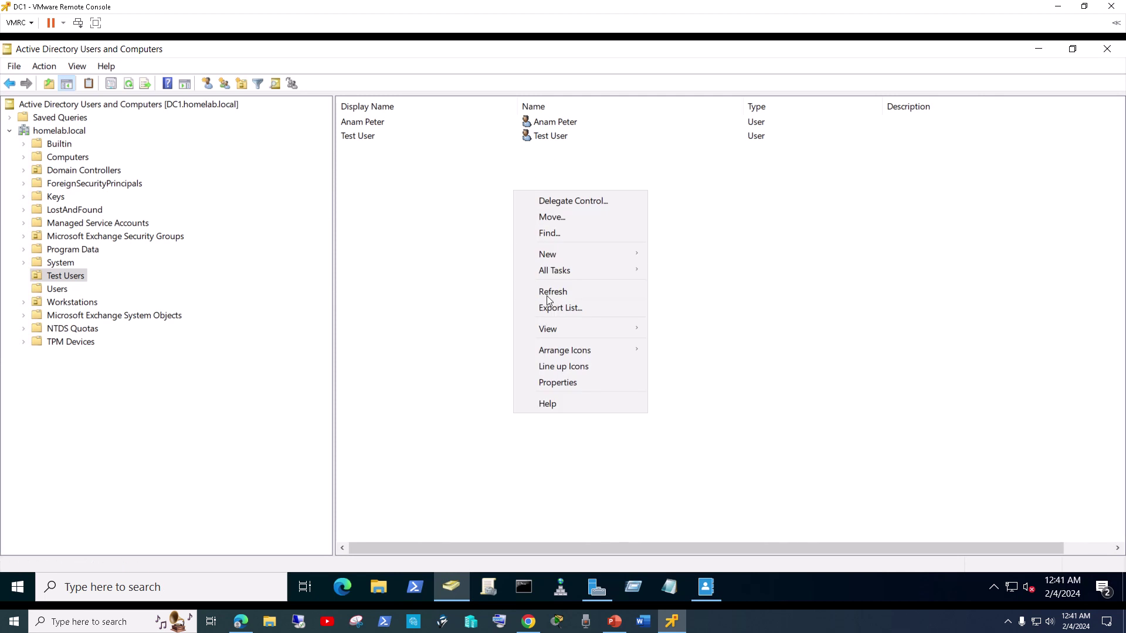
{"action": "left_click", "coordinate": [401, 205]}
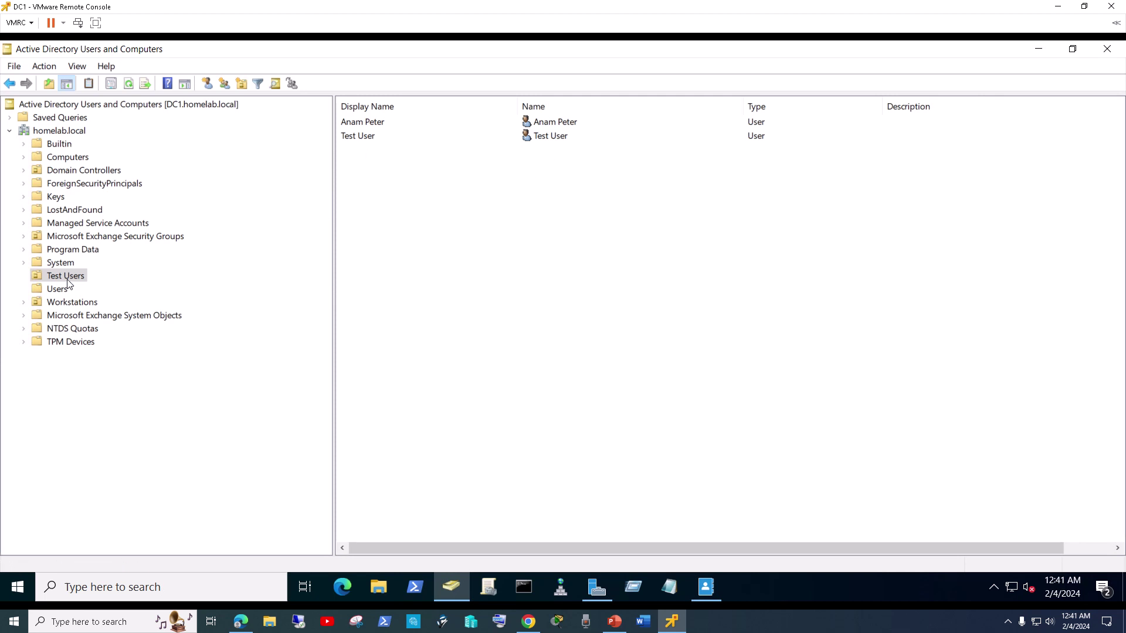
{"action": "left_click", "coordinate": [365, 138]}
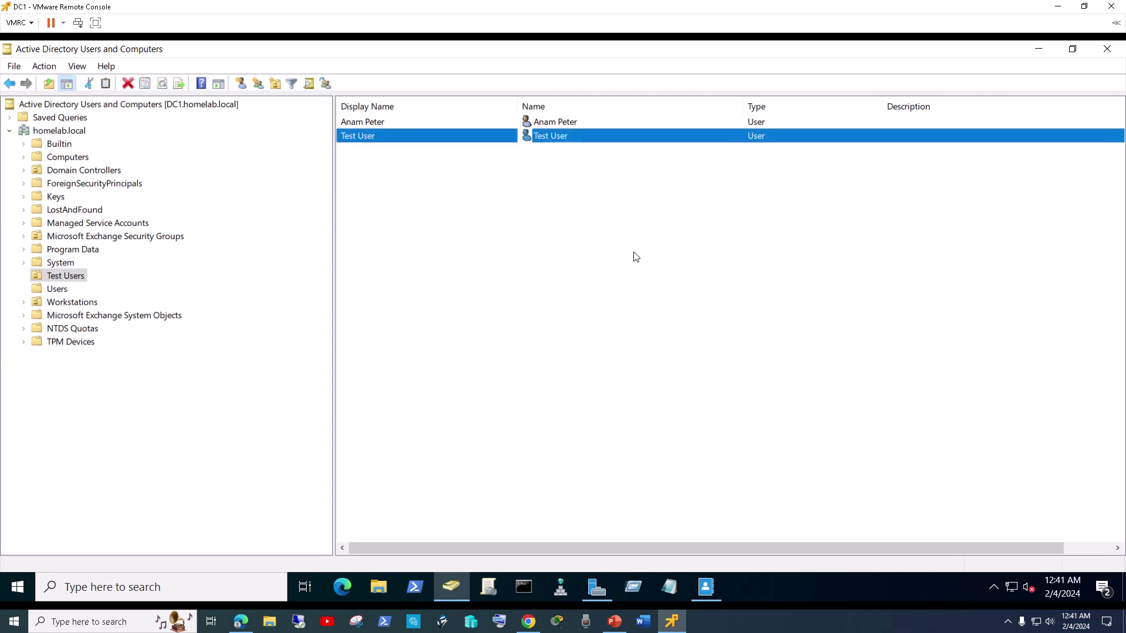
{"action": "left_click", "coordinate": [1107, 48]}
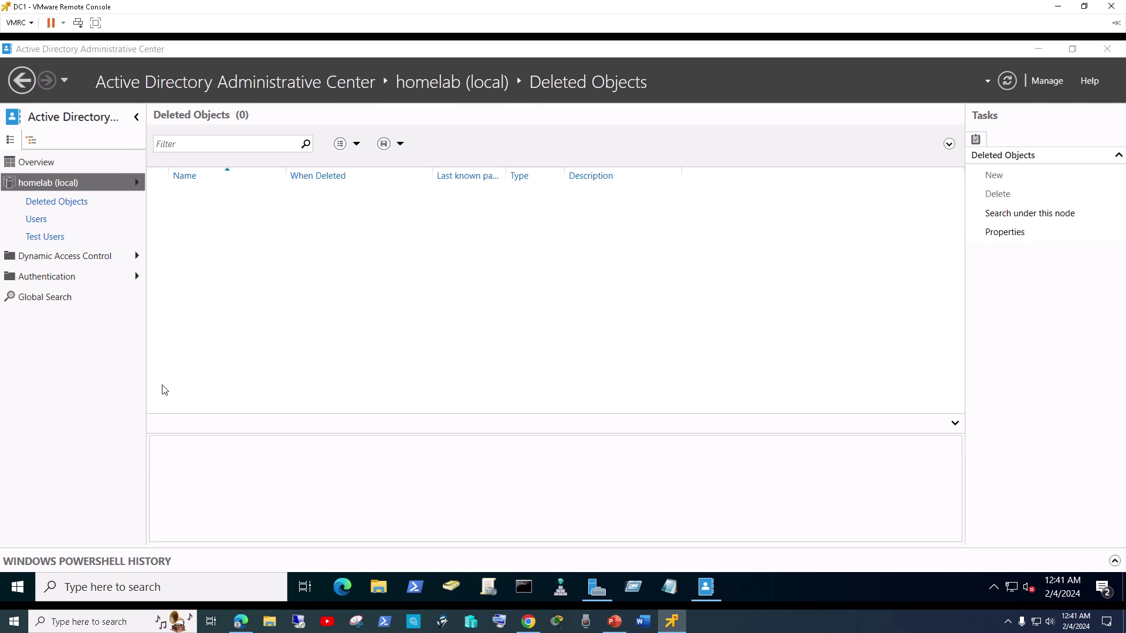
Minimize Active Directory Administrative Center and bring the Google Docs FSMO error notes to the front.
{"action": "left_click", "coordinate": [1036, 51]}
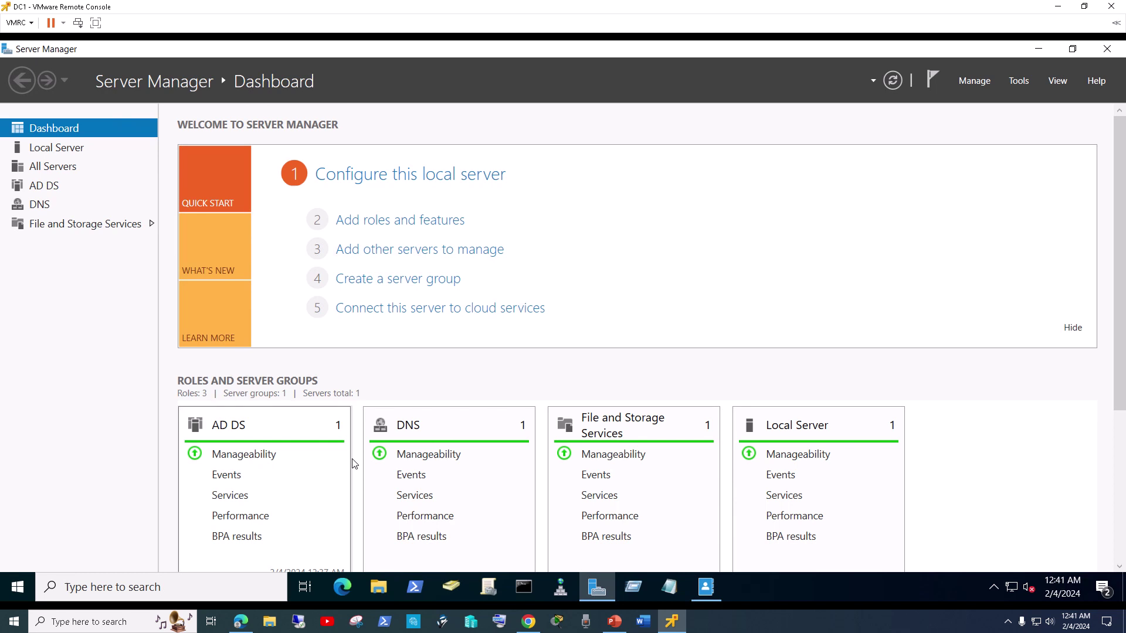
{"action": "left_click", "coordinate": [528, 623]}
{"action": "left_click", "coordinate": [213, 275]}
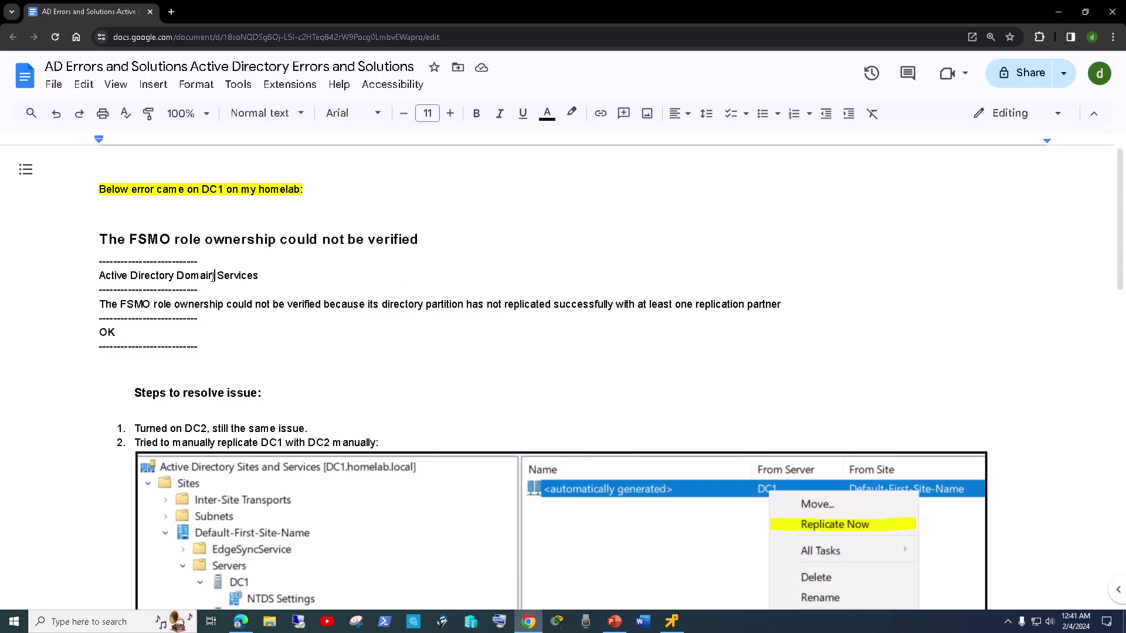
{"action": "left_click_drag", "start_coordinate": [98, 189], "coordinate": [303, 190]}
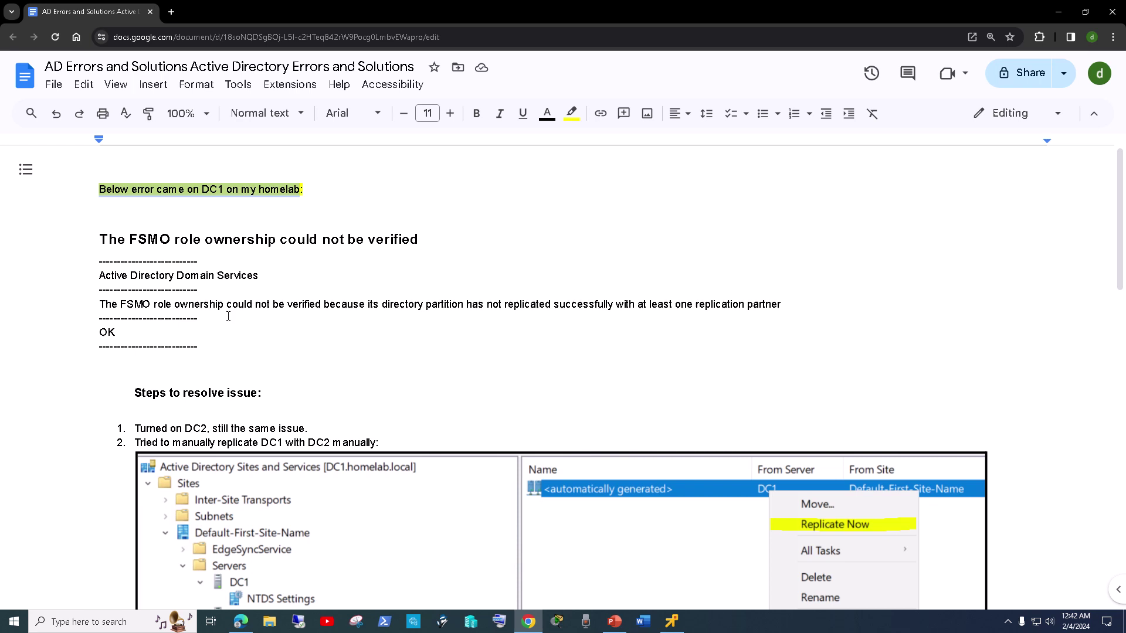
{"action": "scroll", "coordinate": [228, 315], "scroll_direction": "down", "scroll_amount": 1}
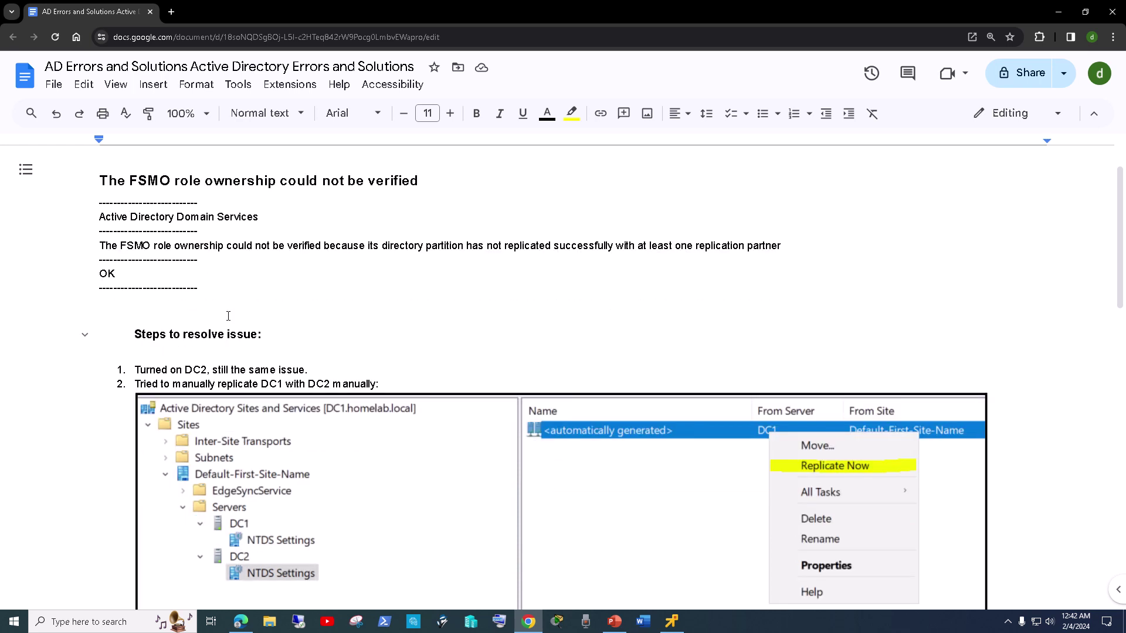
{"action": "left_click", "coordinate": [133, 344]}
{"action": "left_click_drag", "start_coordinate": [133, 344], "coordinate": [260, 334]}
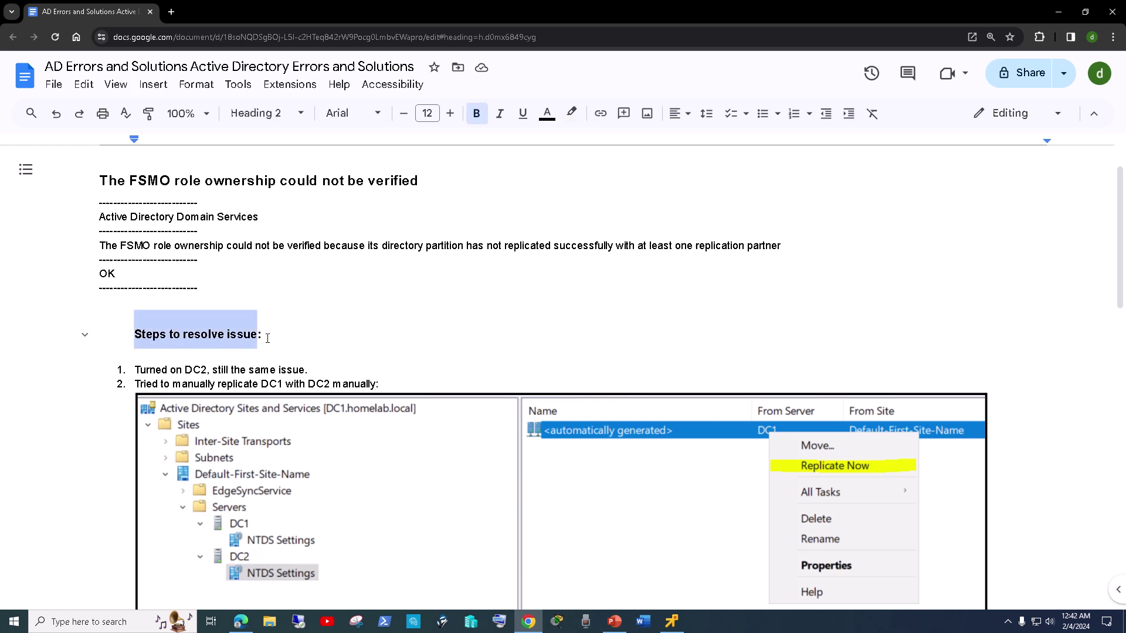